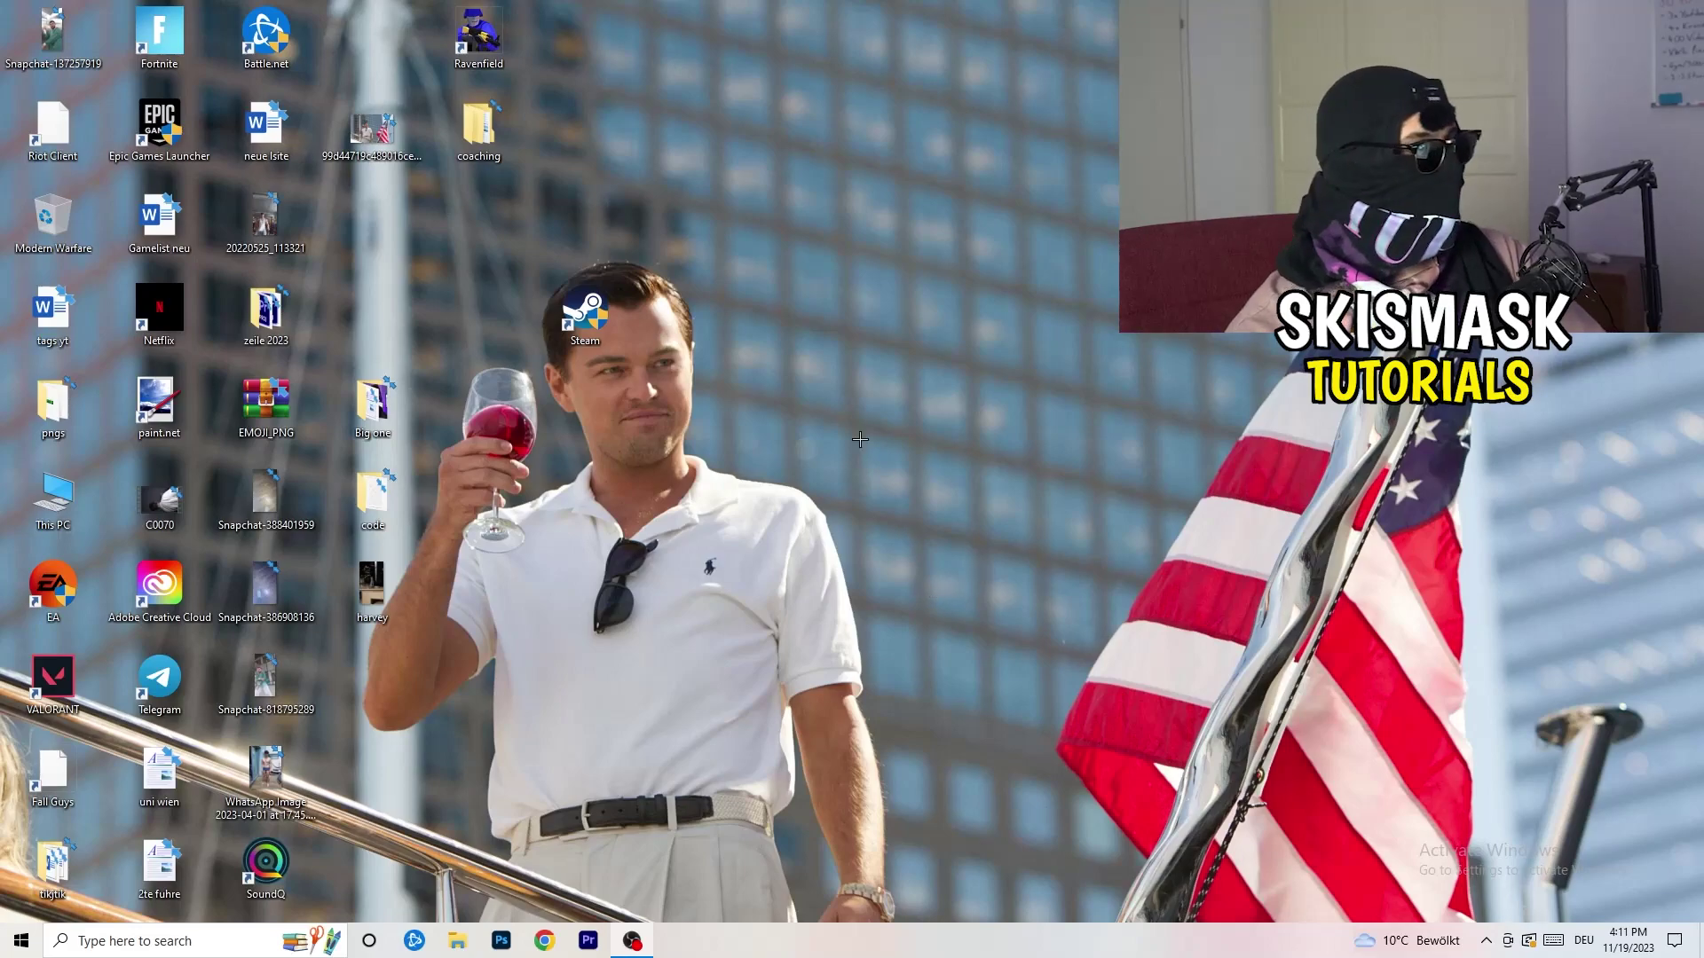
Launch the NVIDIA Control Panel from the desktop context menu
{"action": "right_click", "coordinate": [833, 391]}
{"action": "right_click", "coordinate": [973, 287]}
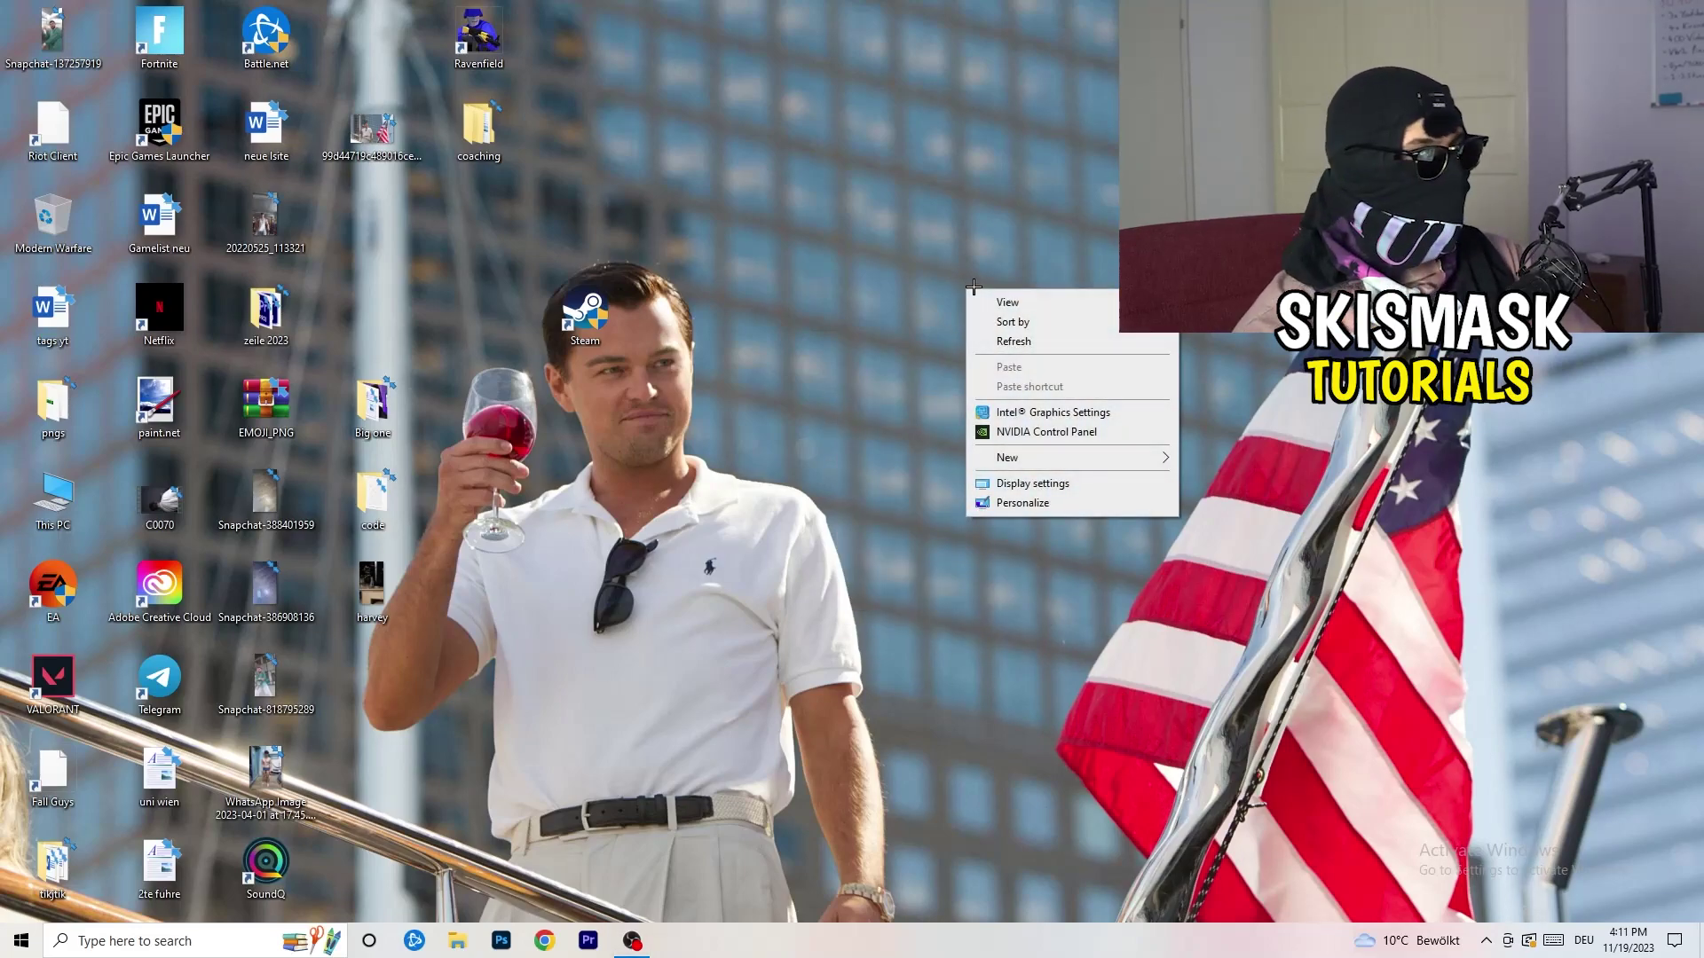
{"action": "left_click", "coordinate": [1064, 430]}
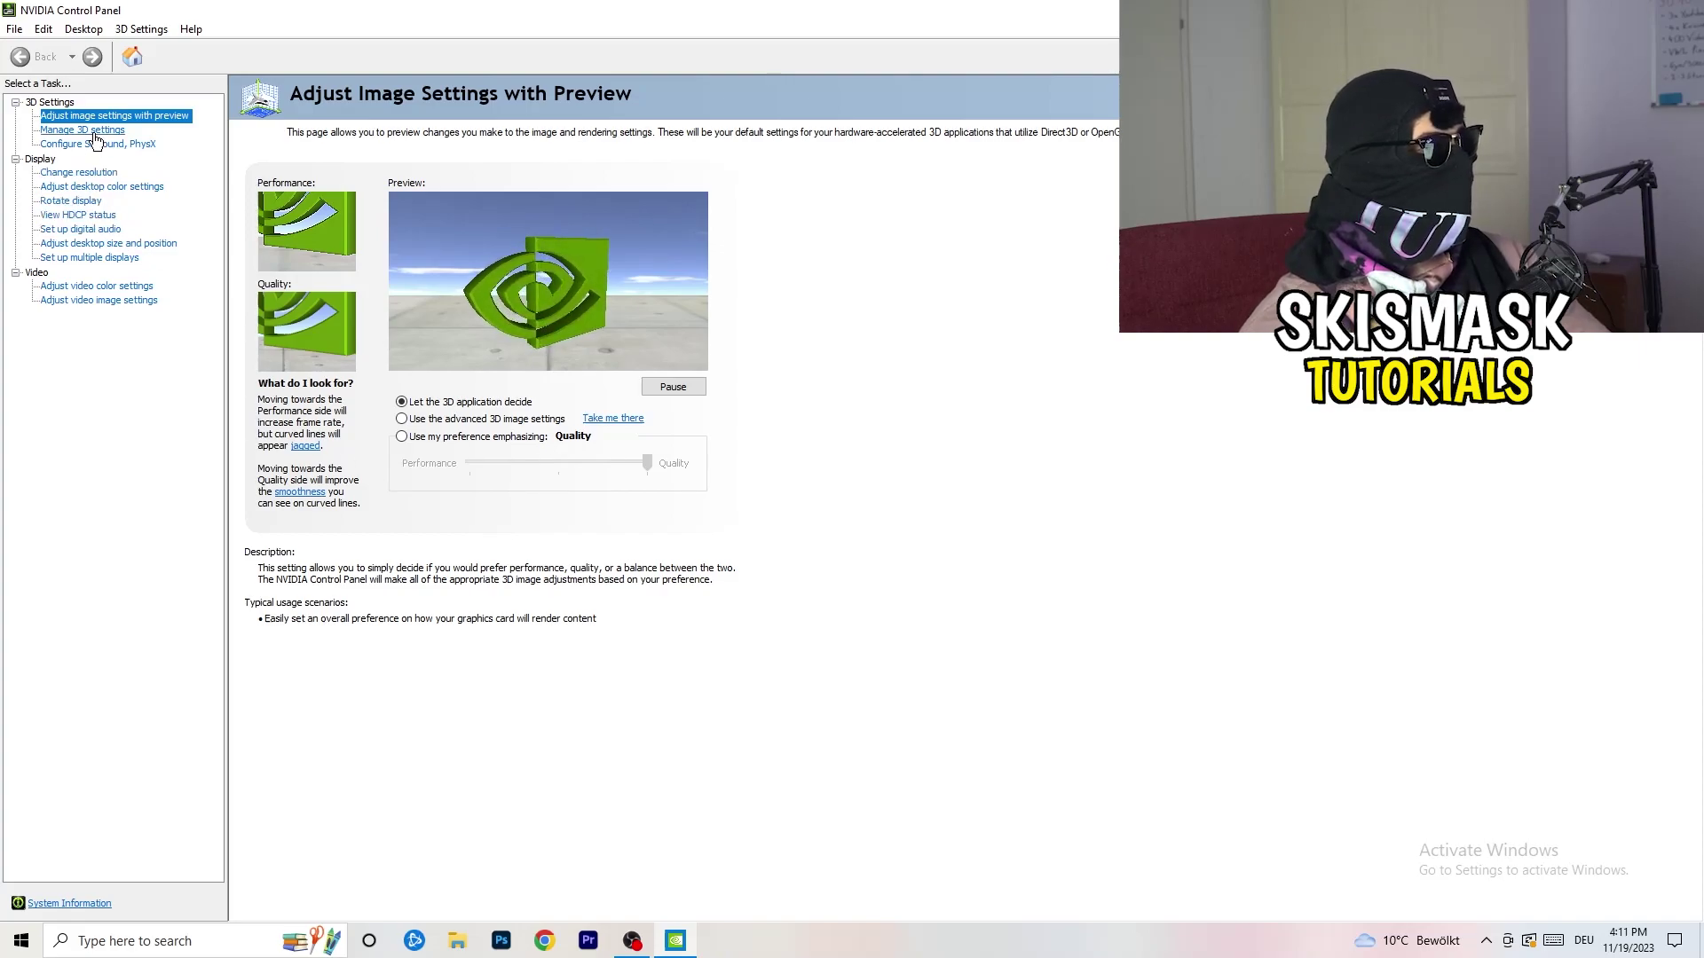
View the Change resolution page showing 1920×1080 native at 60Hz
{"action": "left_click", "coordinate": [67, 171]}
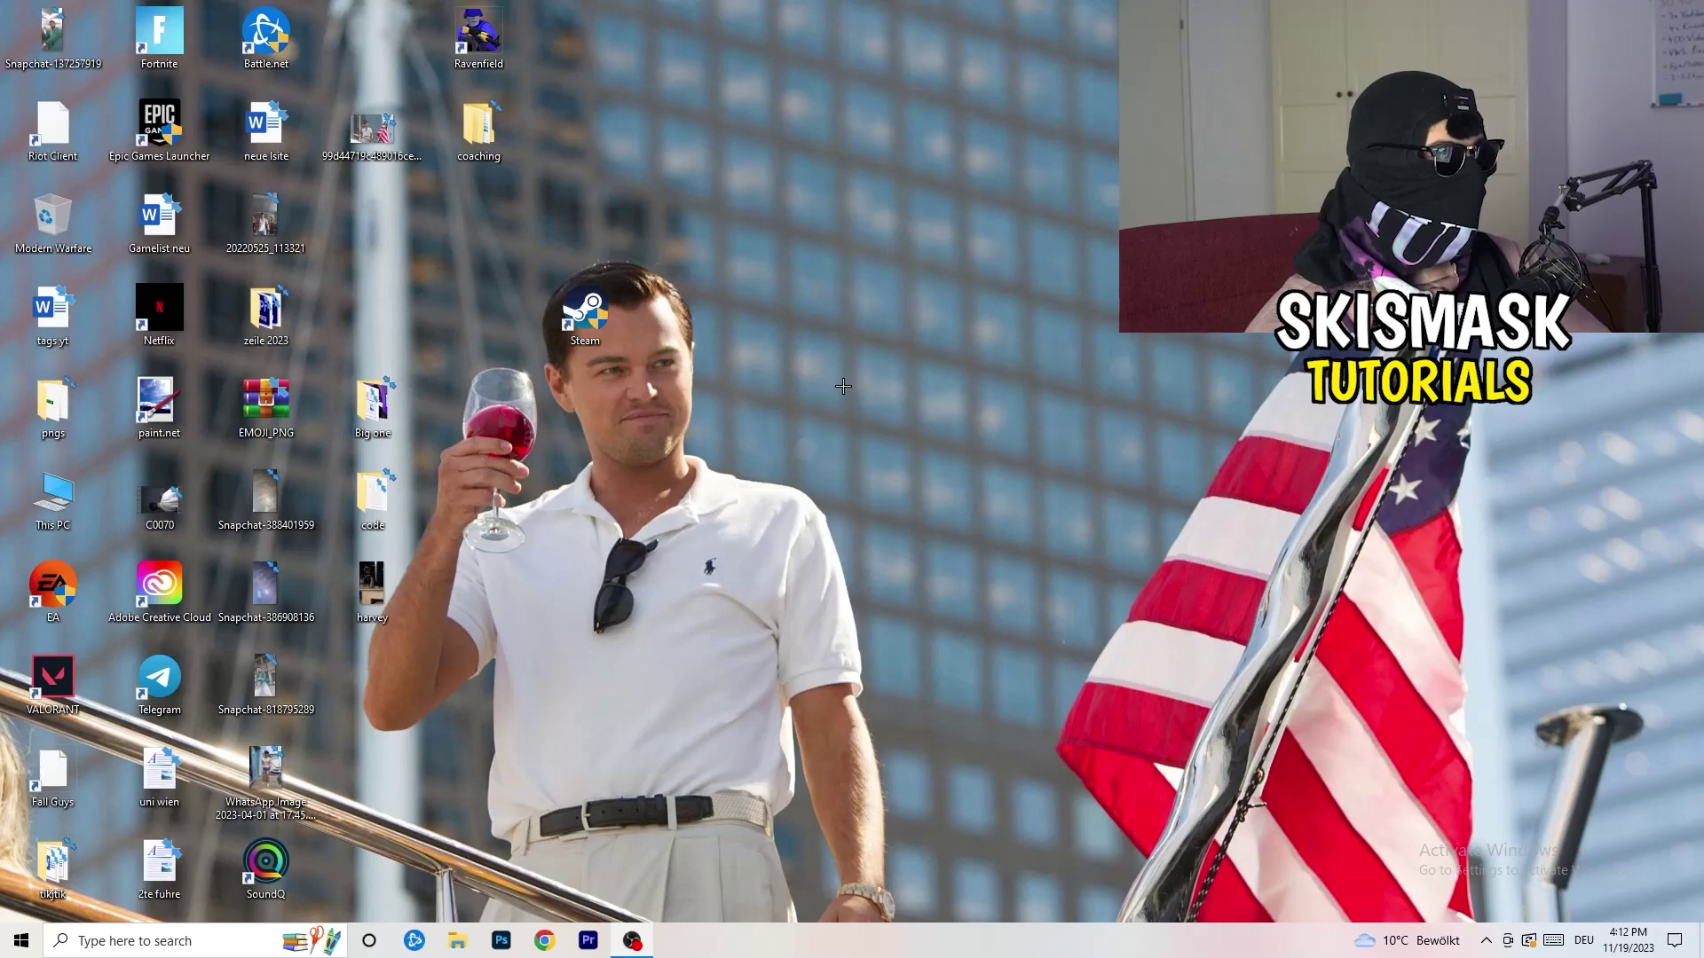
Reach the System Display page in Windows Settings from the Start menu
{"action": "key", "text": "super"}
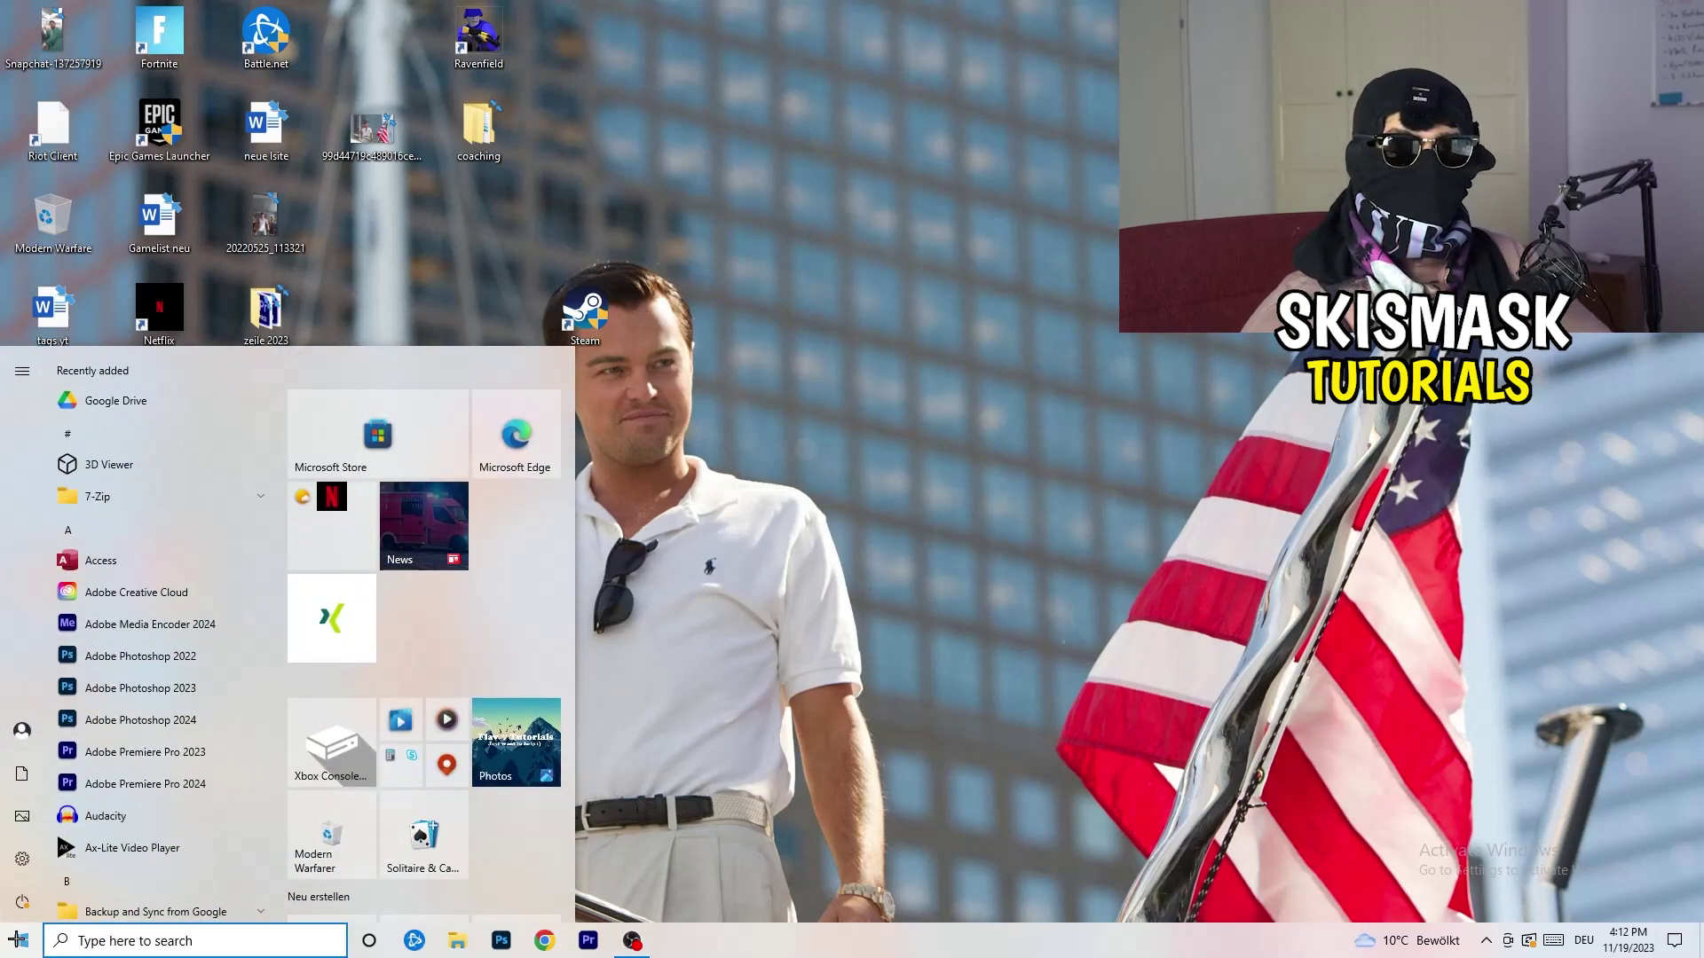
{"action": "mouse_move", "coordinate": [26, 859]}
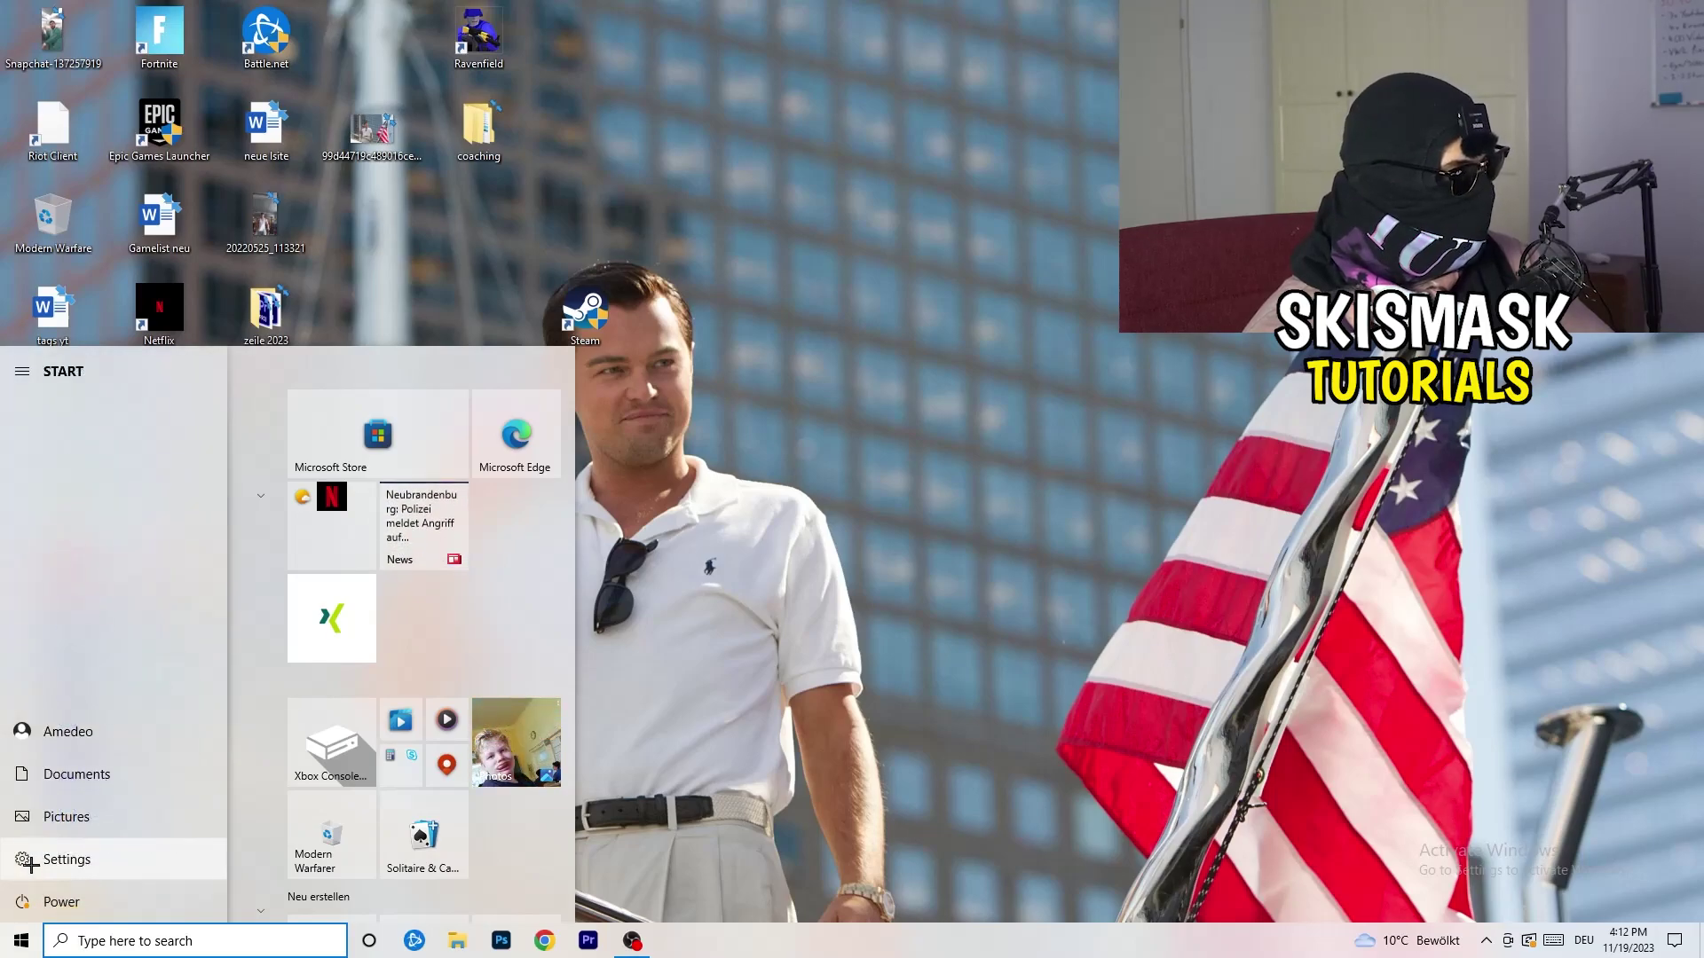
{"action": "left_click", "coordinate": [60, 860]}
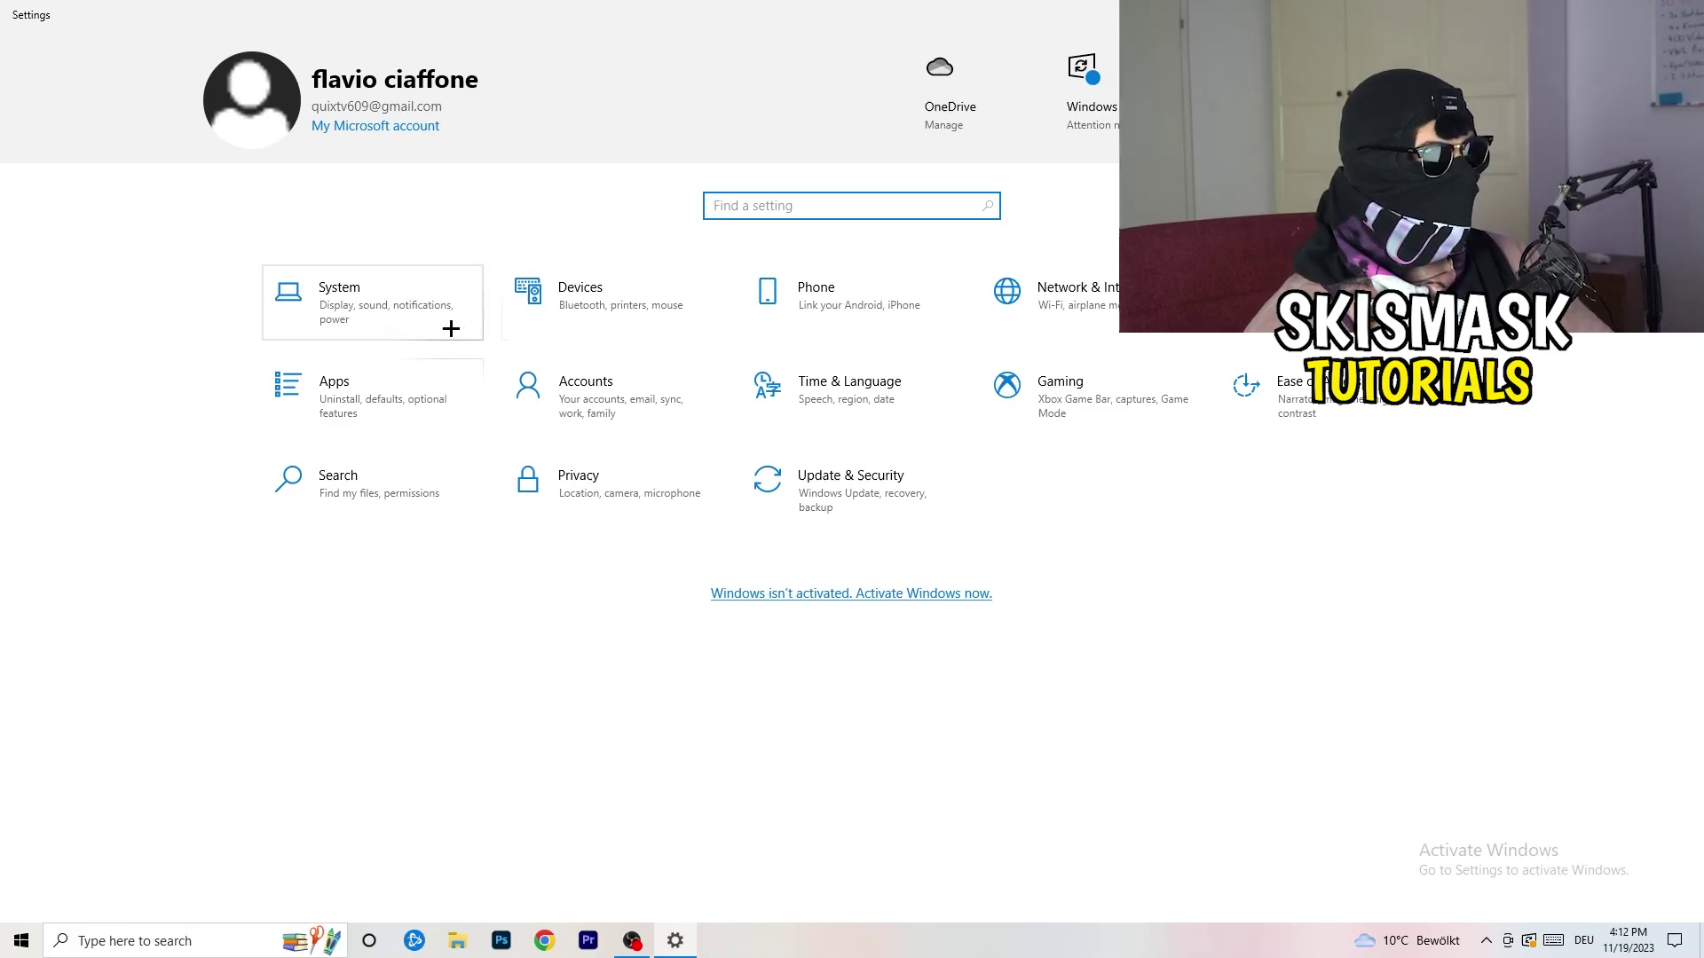
{"action": "left_click", "coordinate": [415, 306]}
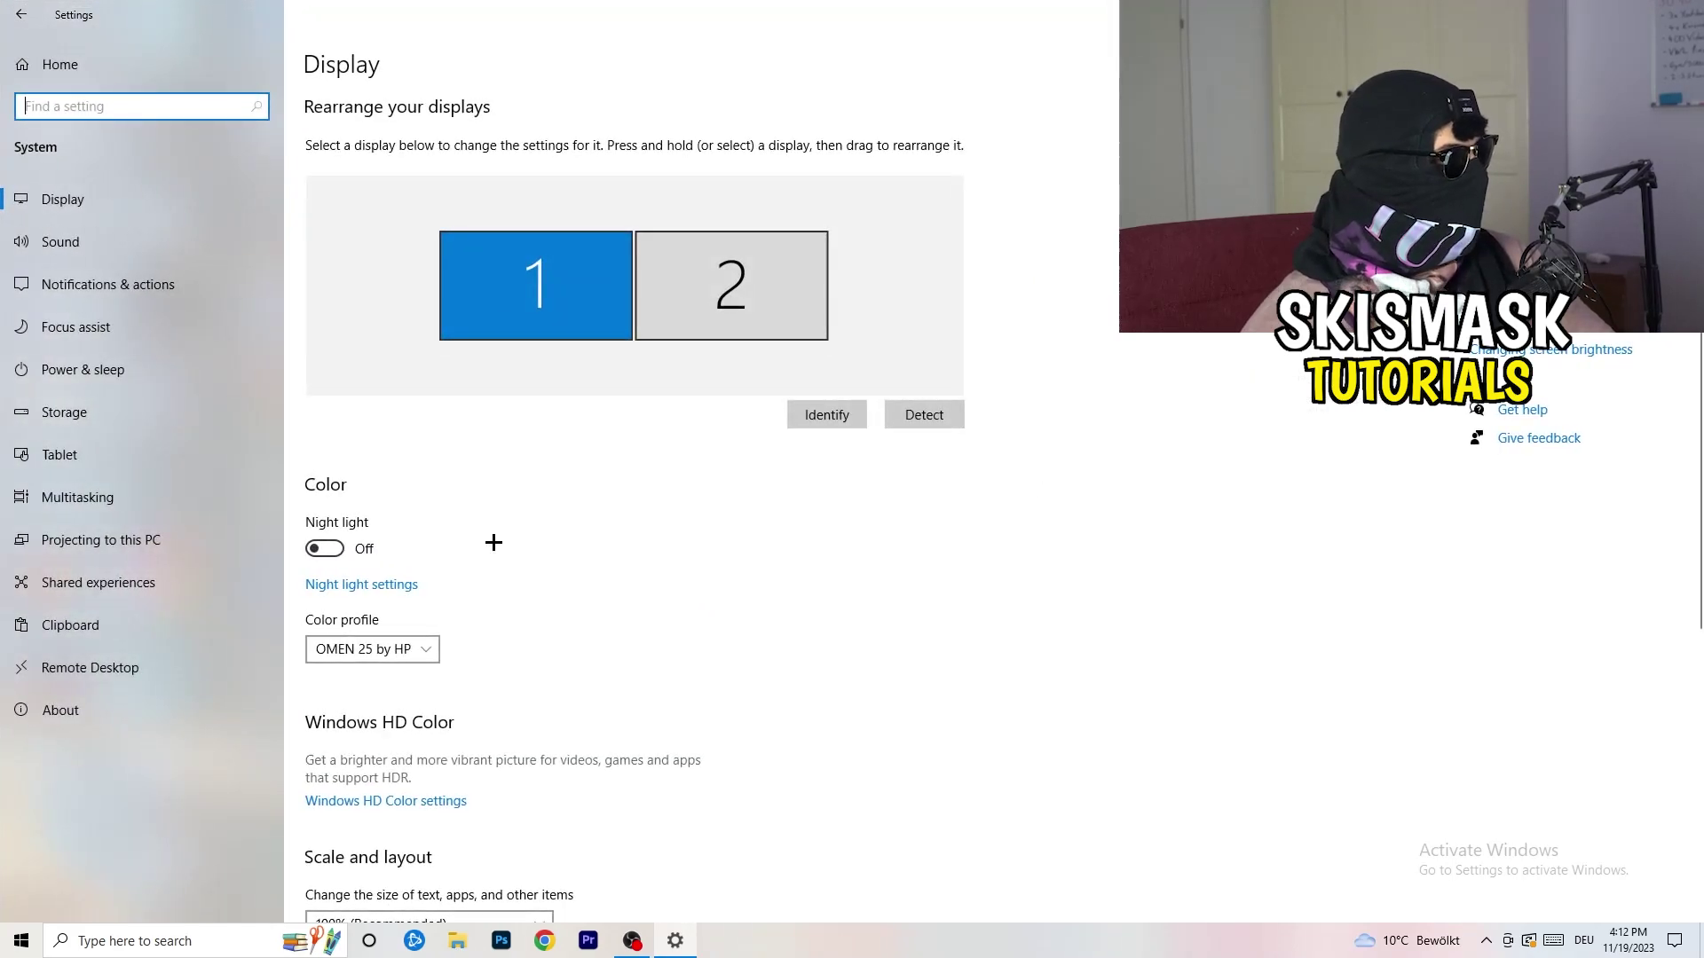
{"action": "left_click", "coordinate": [537, 82]}
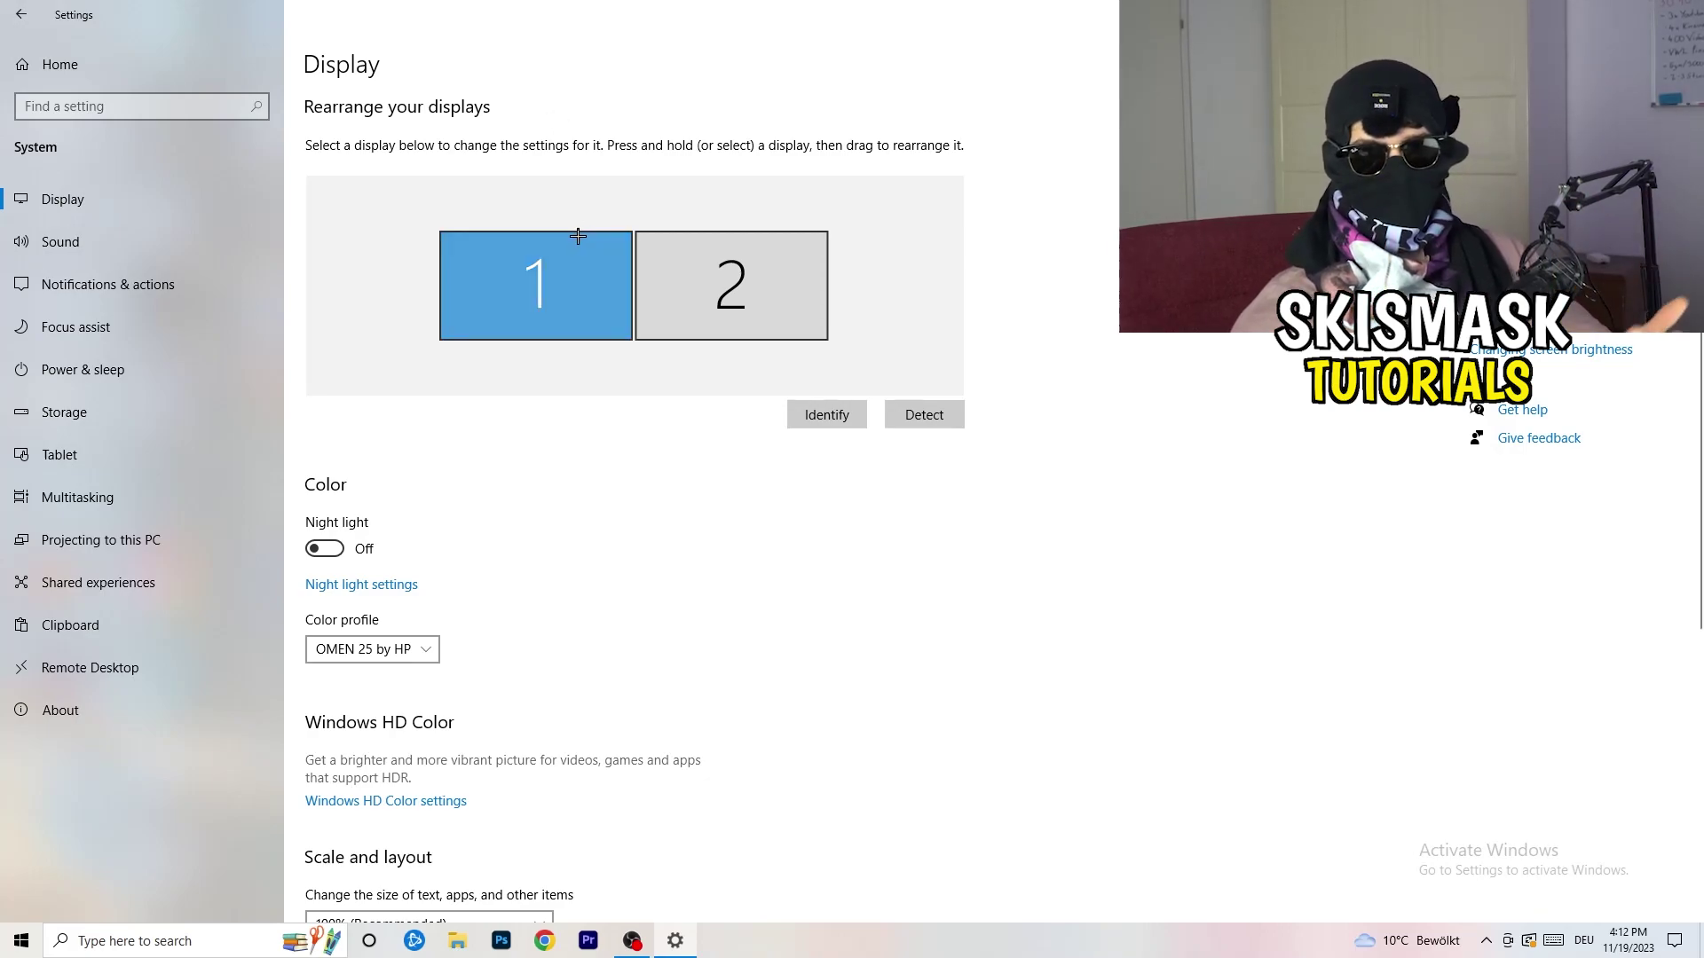
{"action": "scroll", "coordinate": [559, 423], "scroll_direction": "down", "scroll_amount": 3}
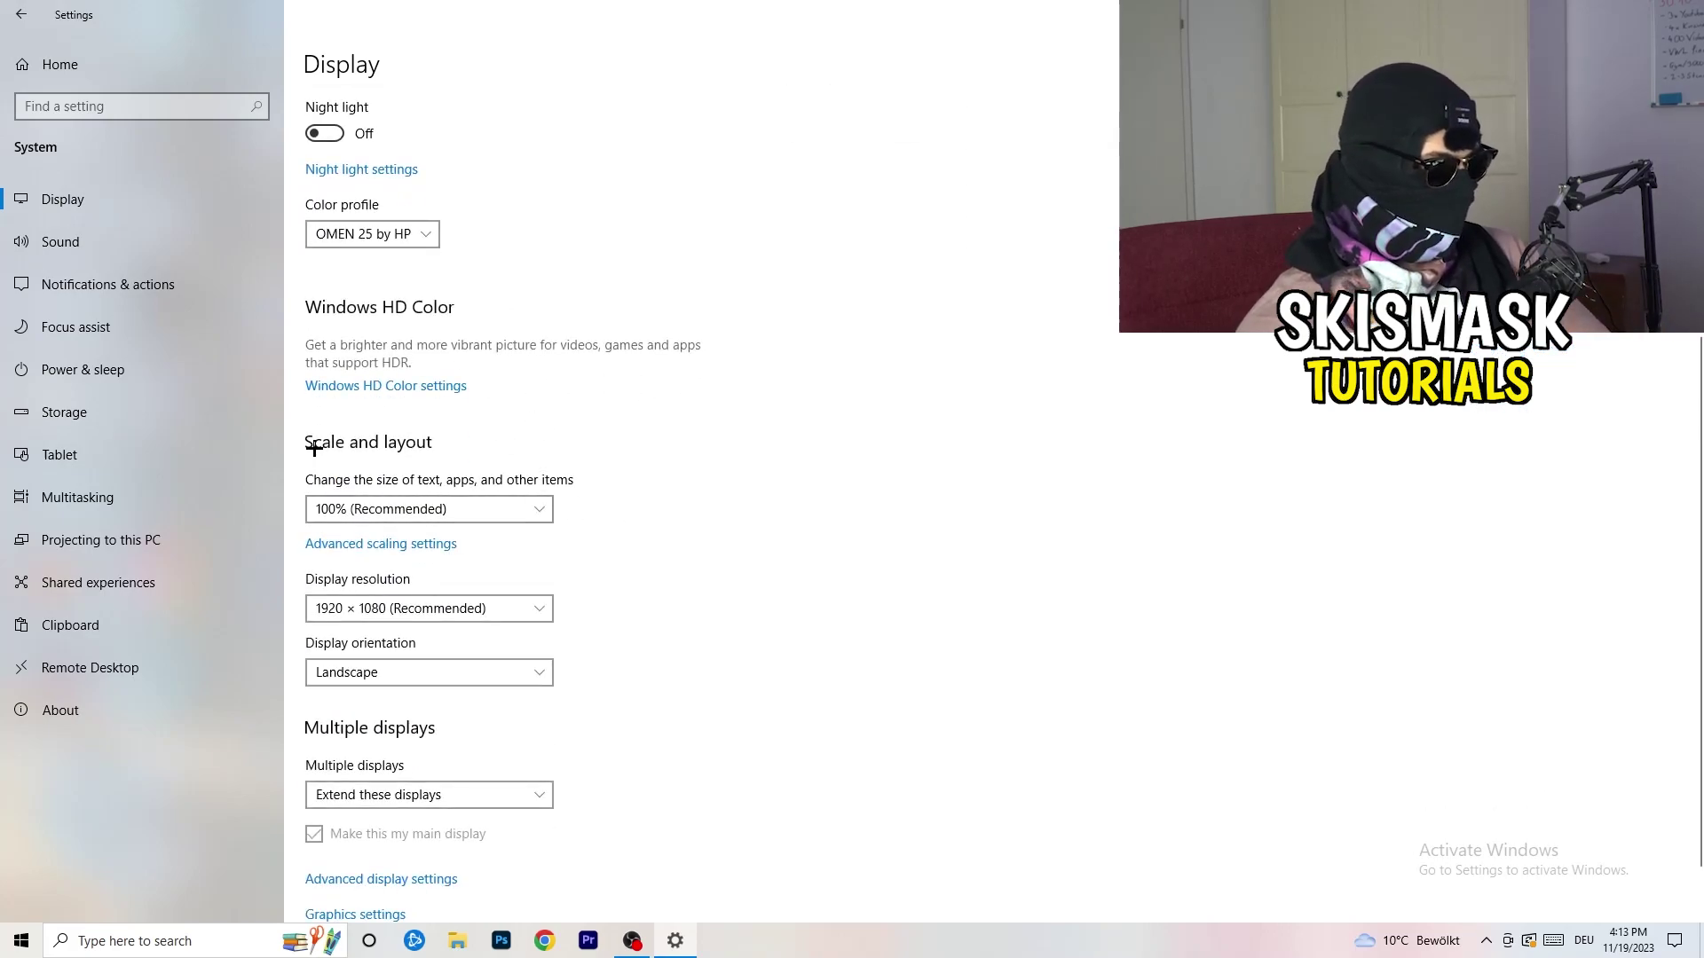
Review the scaling (kept at 100%) and resolution (1920 × 1080) dropdowns
{"action": "left_click", "coordinate": [491, 517]}
{"action": "left_click", "coordinate": [883, 551]}
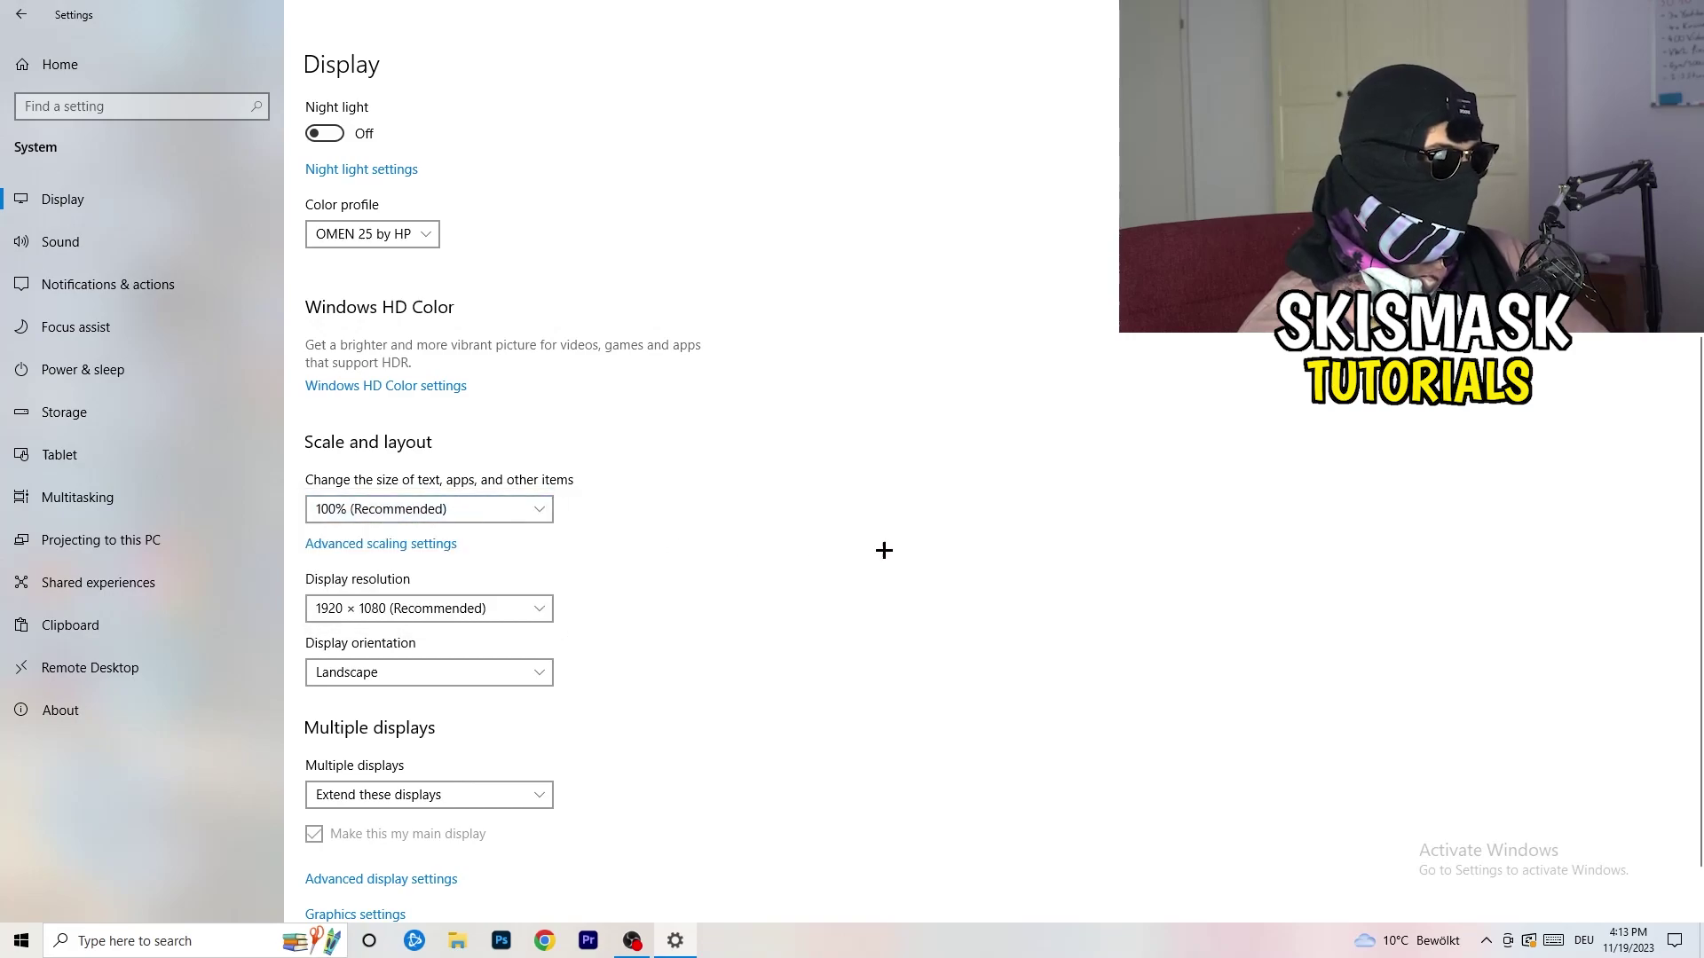
{"action": "left_click", "coordinate": [520, 517]}
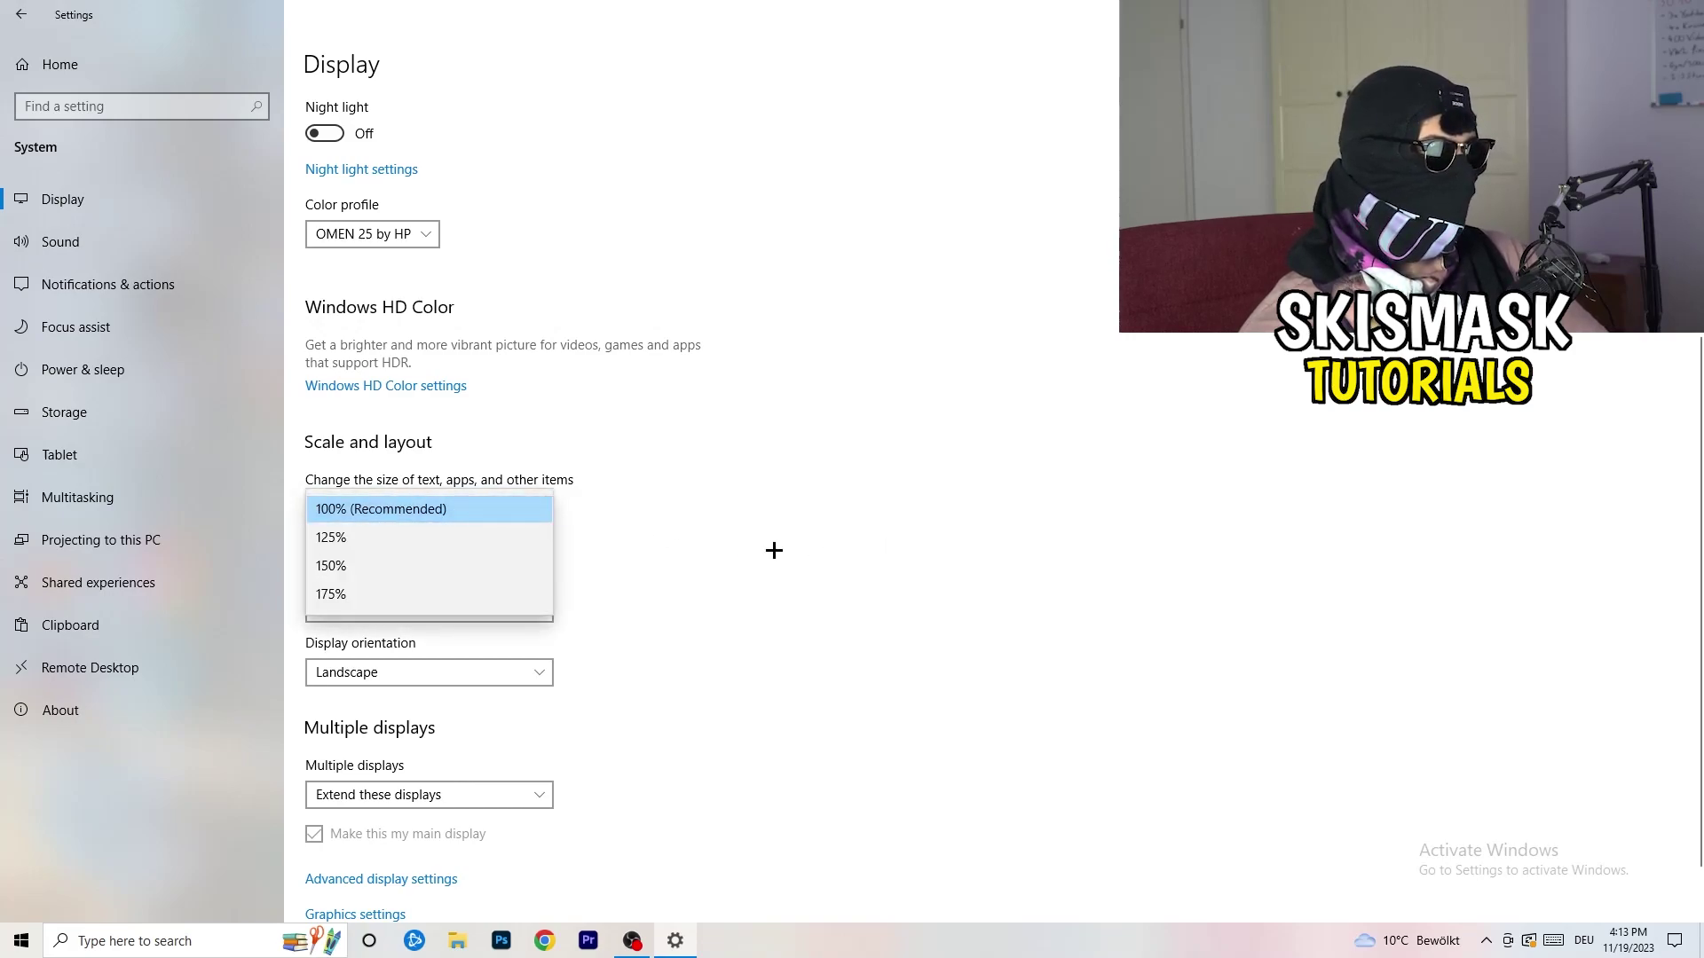
{"action": "left_click", "coordinate": [774, 549]}
{"action": "scroll", "coordinate": [707, 556], "scroll_direction": "down", "scroll_amount": 1}
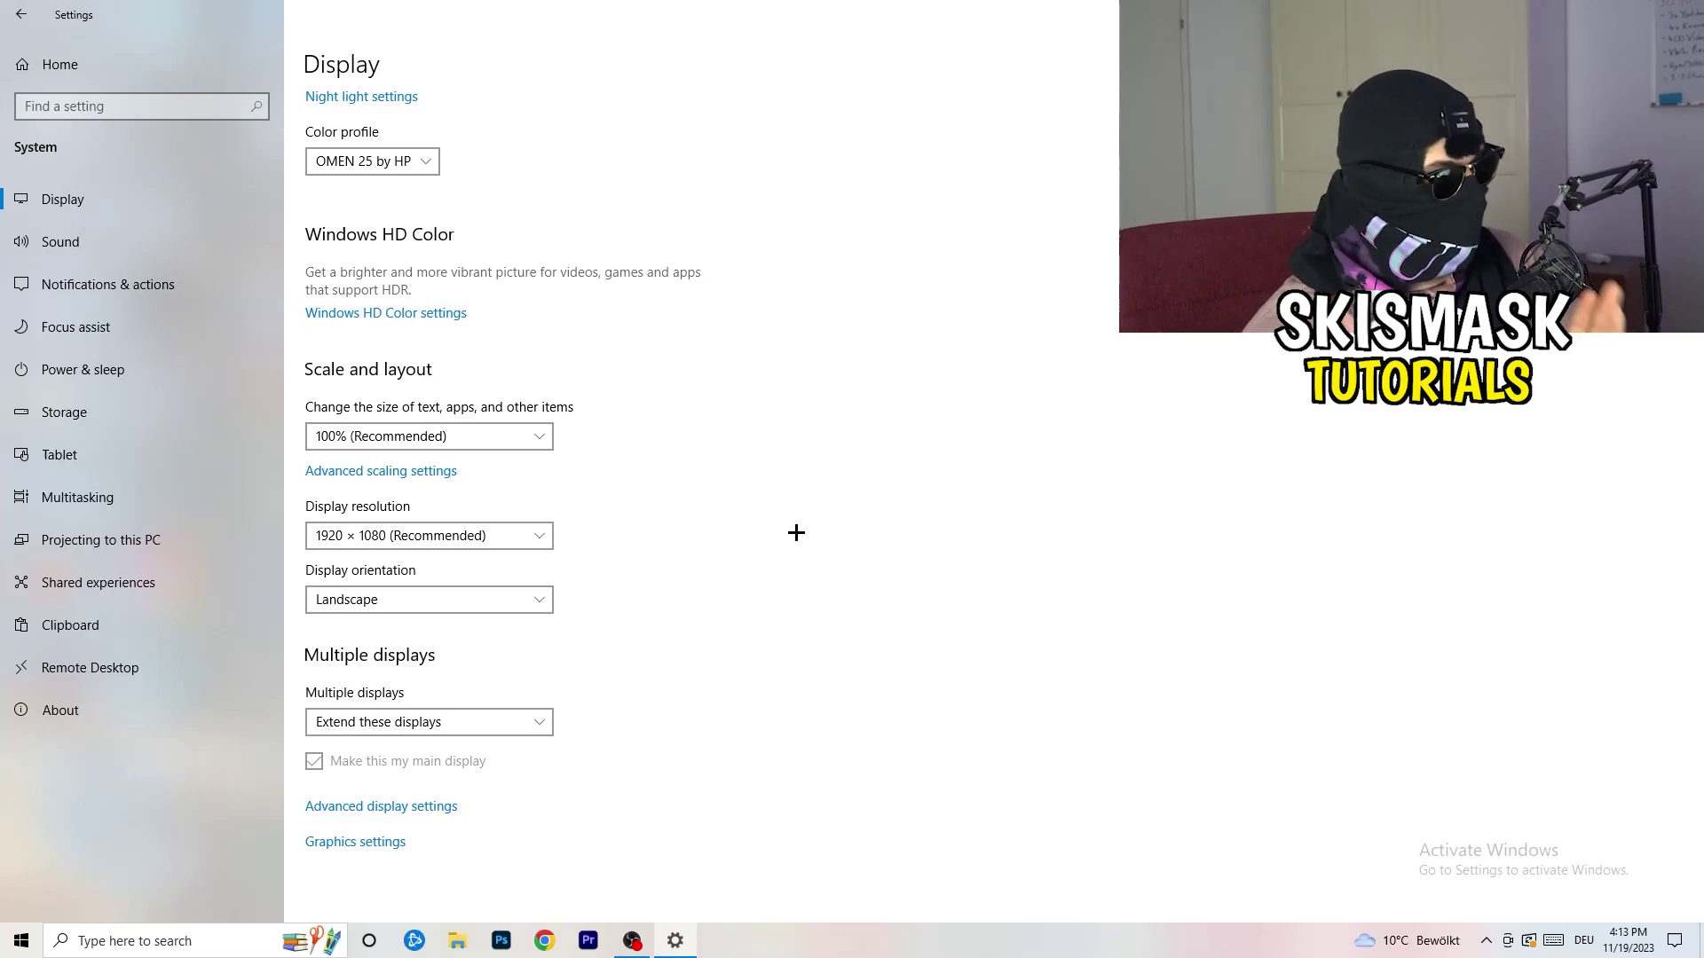
{"action": "left_click", "coordinate": [540, 536]}
{"action": "left_click", "coordinate": [672, 503]}
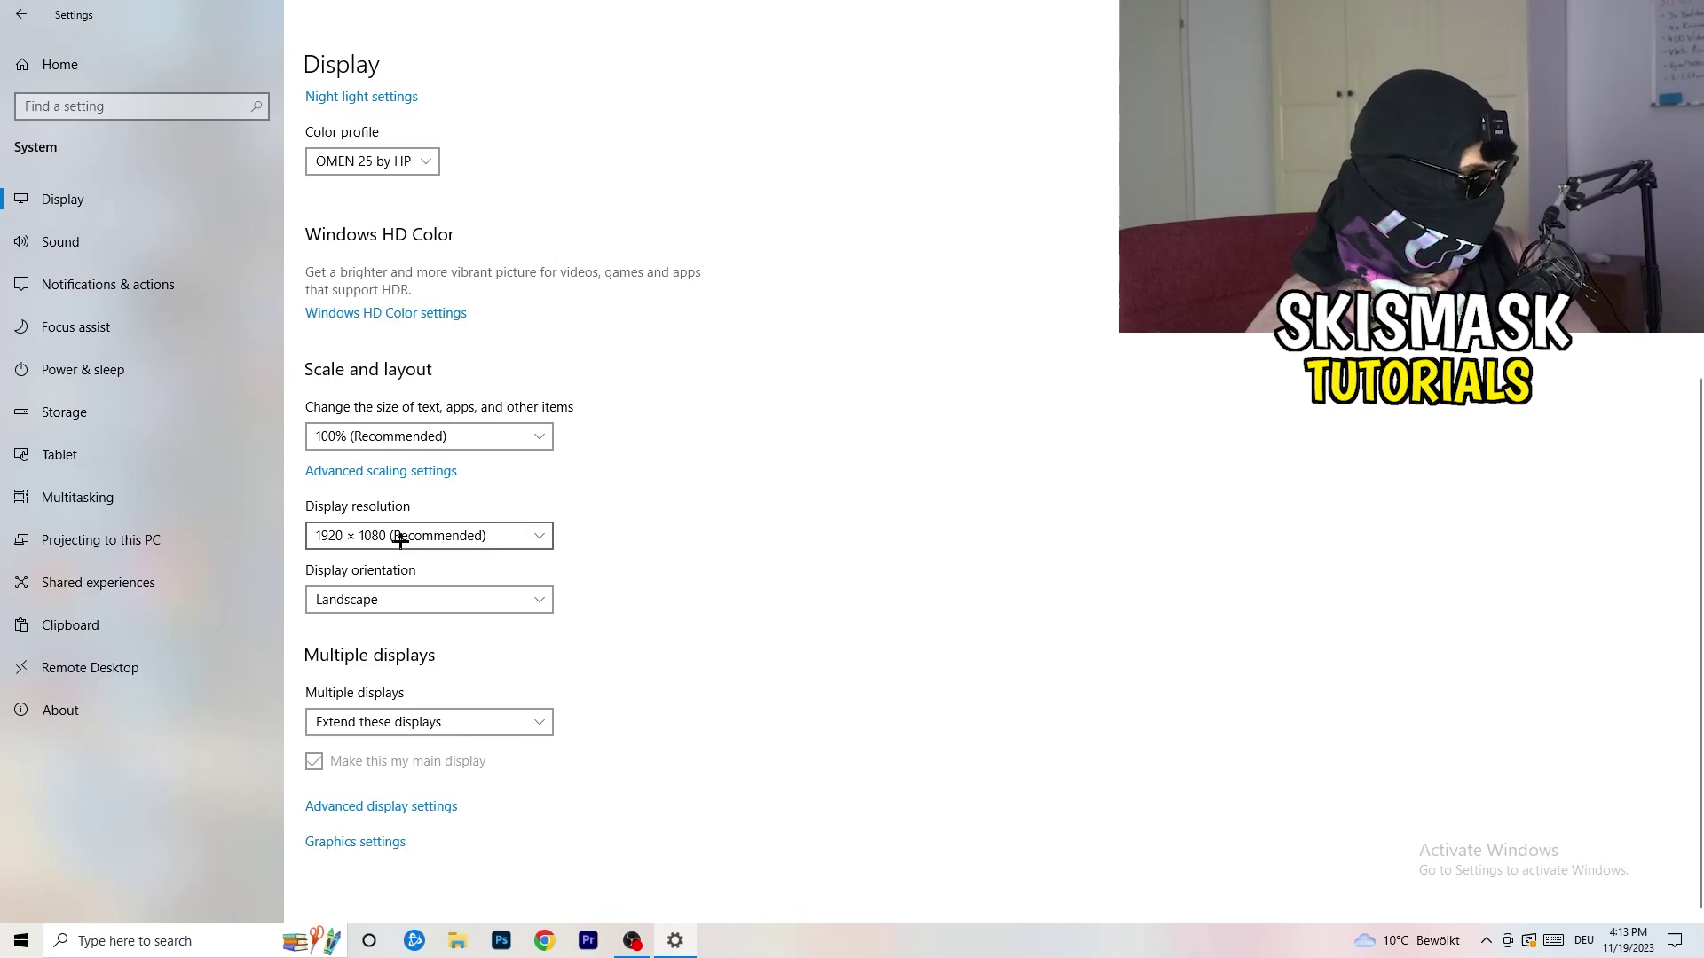
Review Power & sleep and the additional power plans, leaving Balanced selected
{"action": "left_click", "coordinate": [123, 369]}
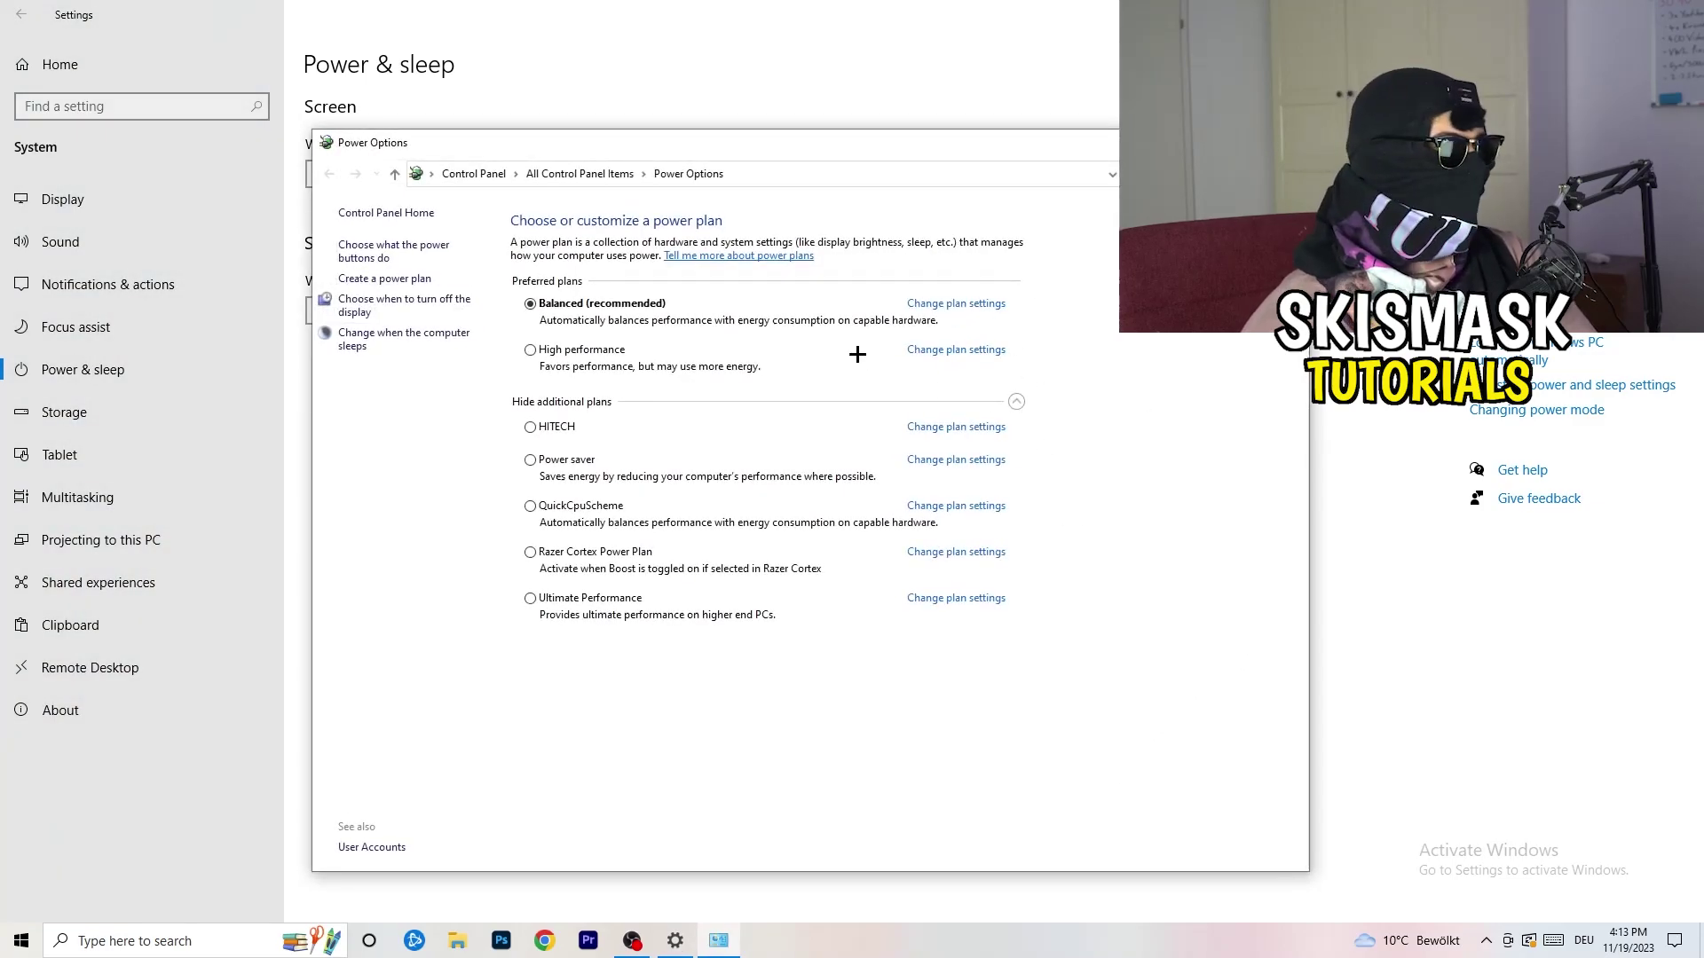
{"action": "double_click", "coordinate": [1016, 400]}
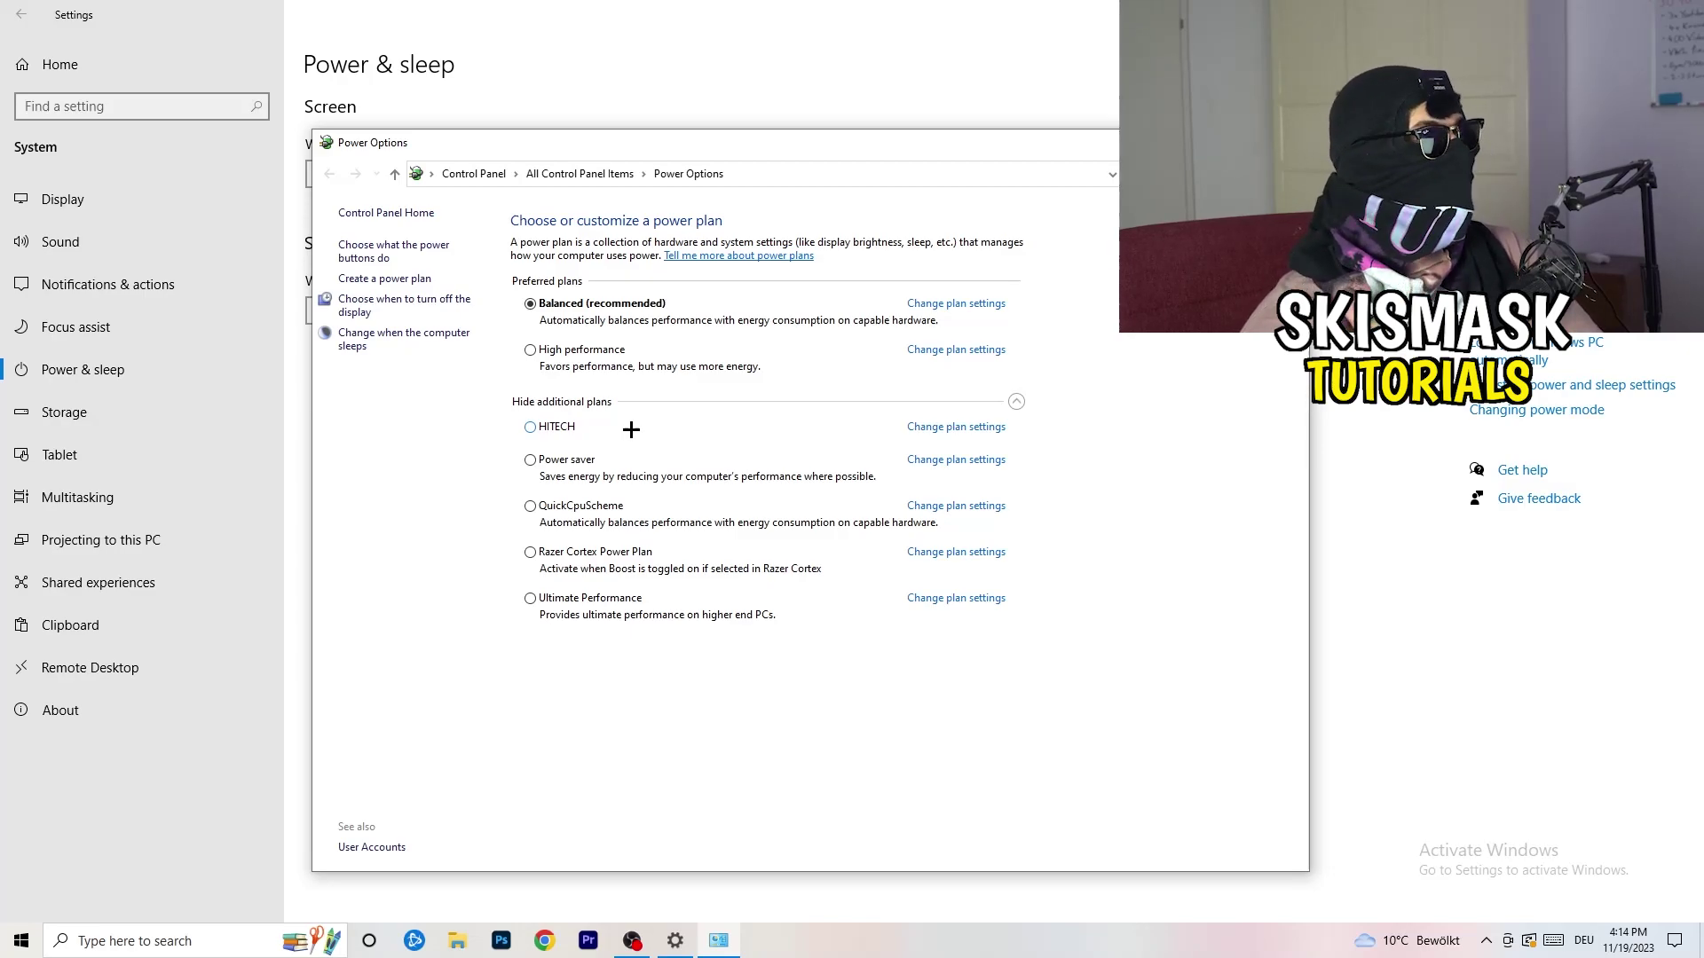
Close Power Options and reach the Storage Sense configuration page
{"action": "left_click", "coordinate": [1279, 142]}
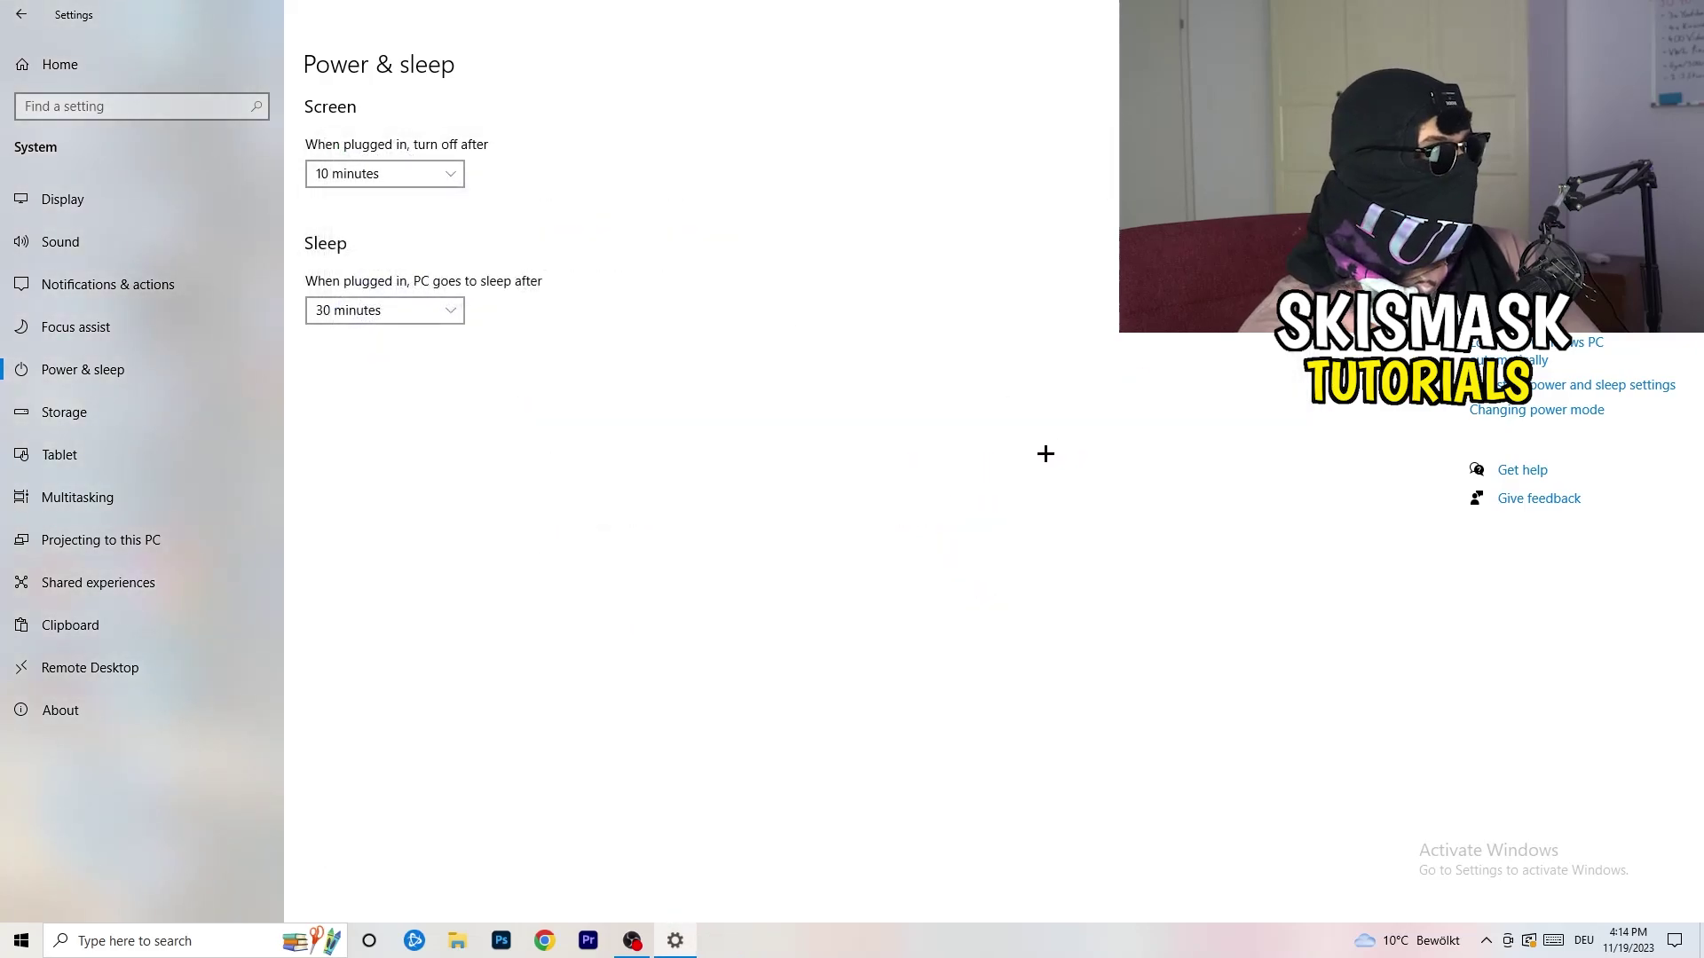
{"action": "left_click", "coordinate": [172, 415]}
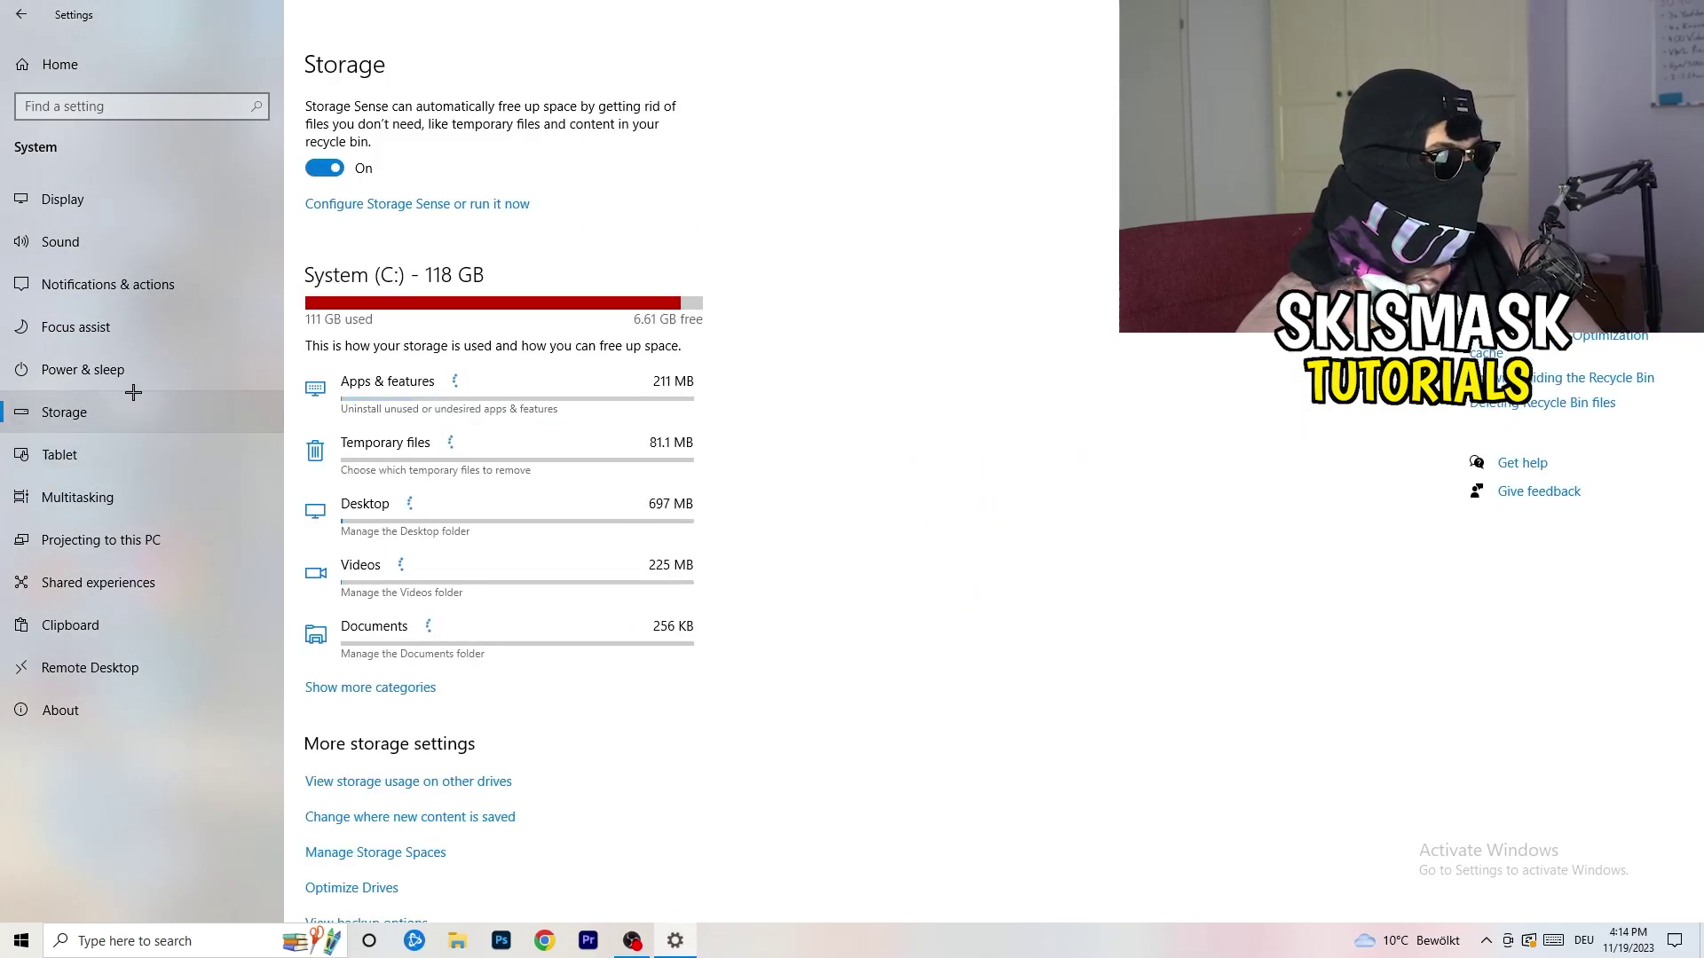
{"action": "left_click", "coordinate": [403, 203]}
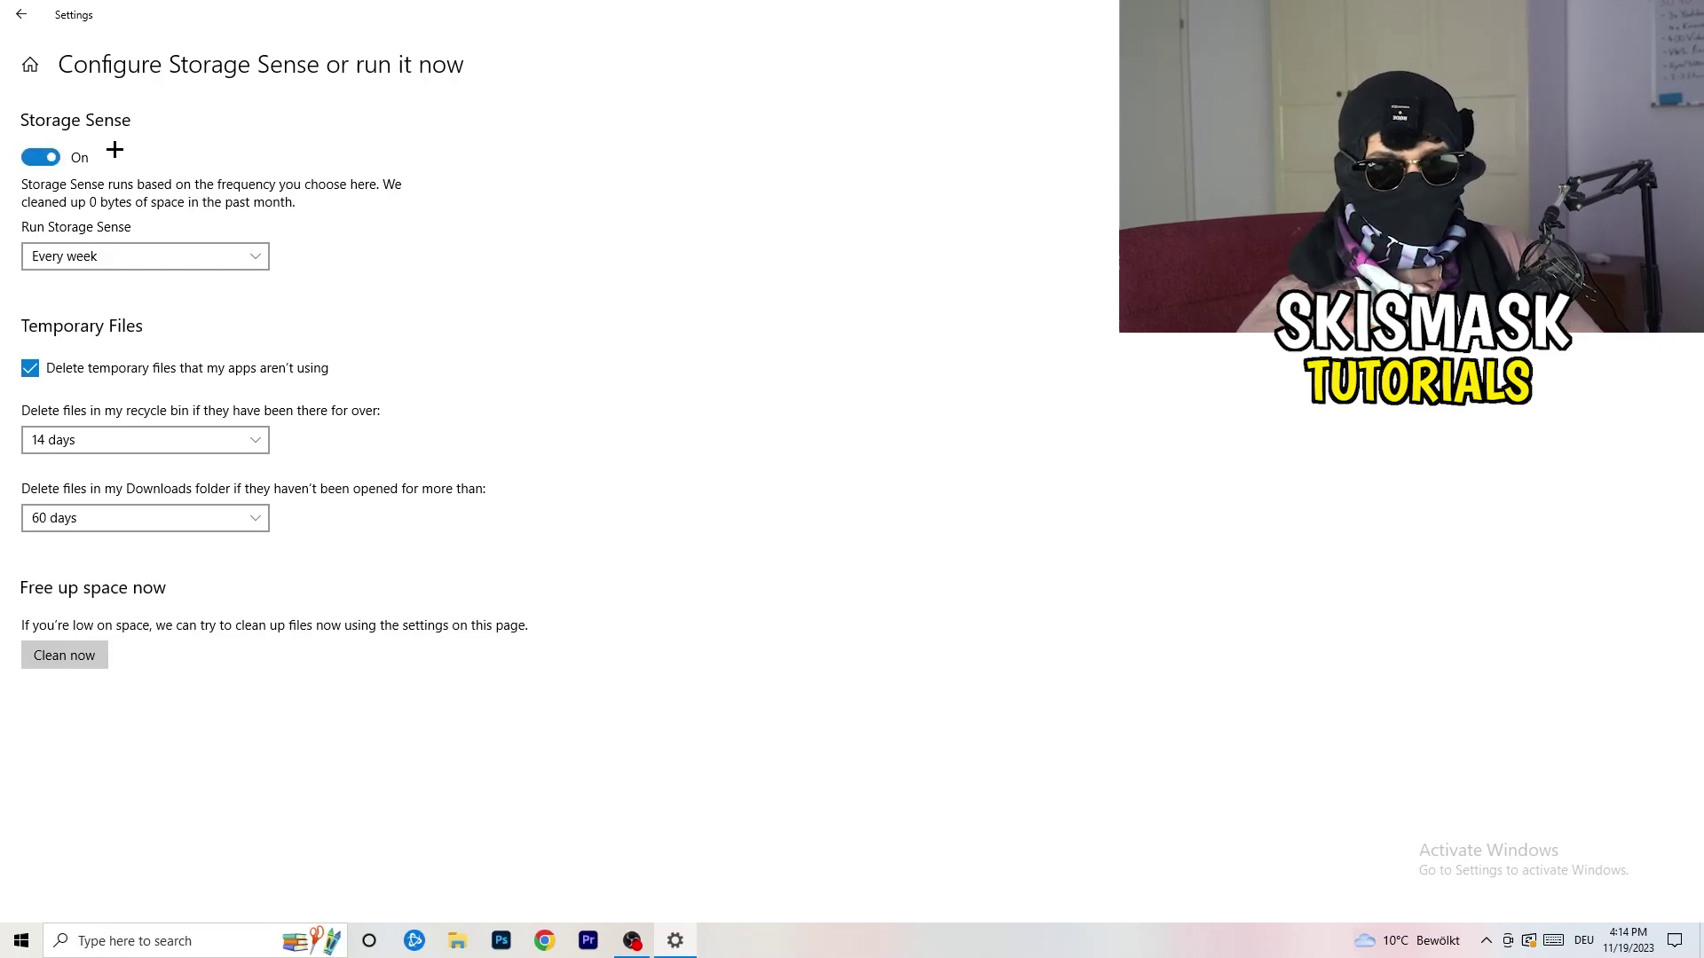
Confirm Storage Sense runs every week
{"action": "left_click", "coordinate": [183, 254]}
{"action": "left_click", "coordinate": [409, 260]}
{"action": "left_click", "coordinate": [122, 256]}
{"action": "left_click", "coordinate": [582, 249]}
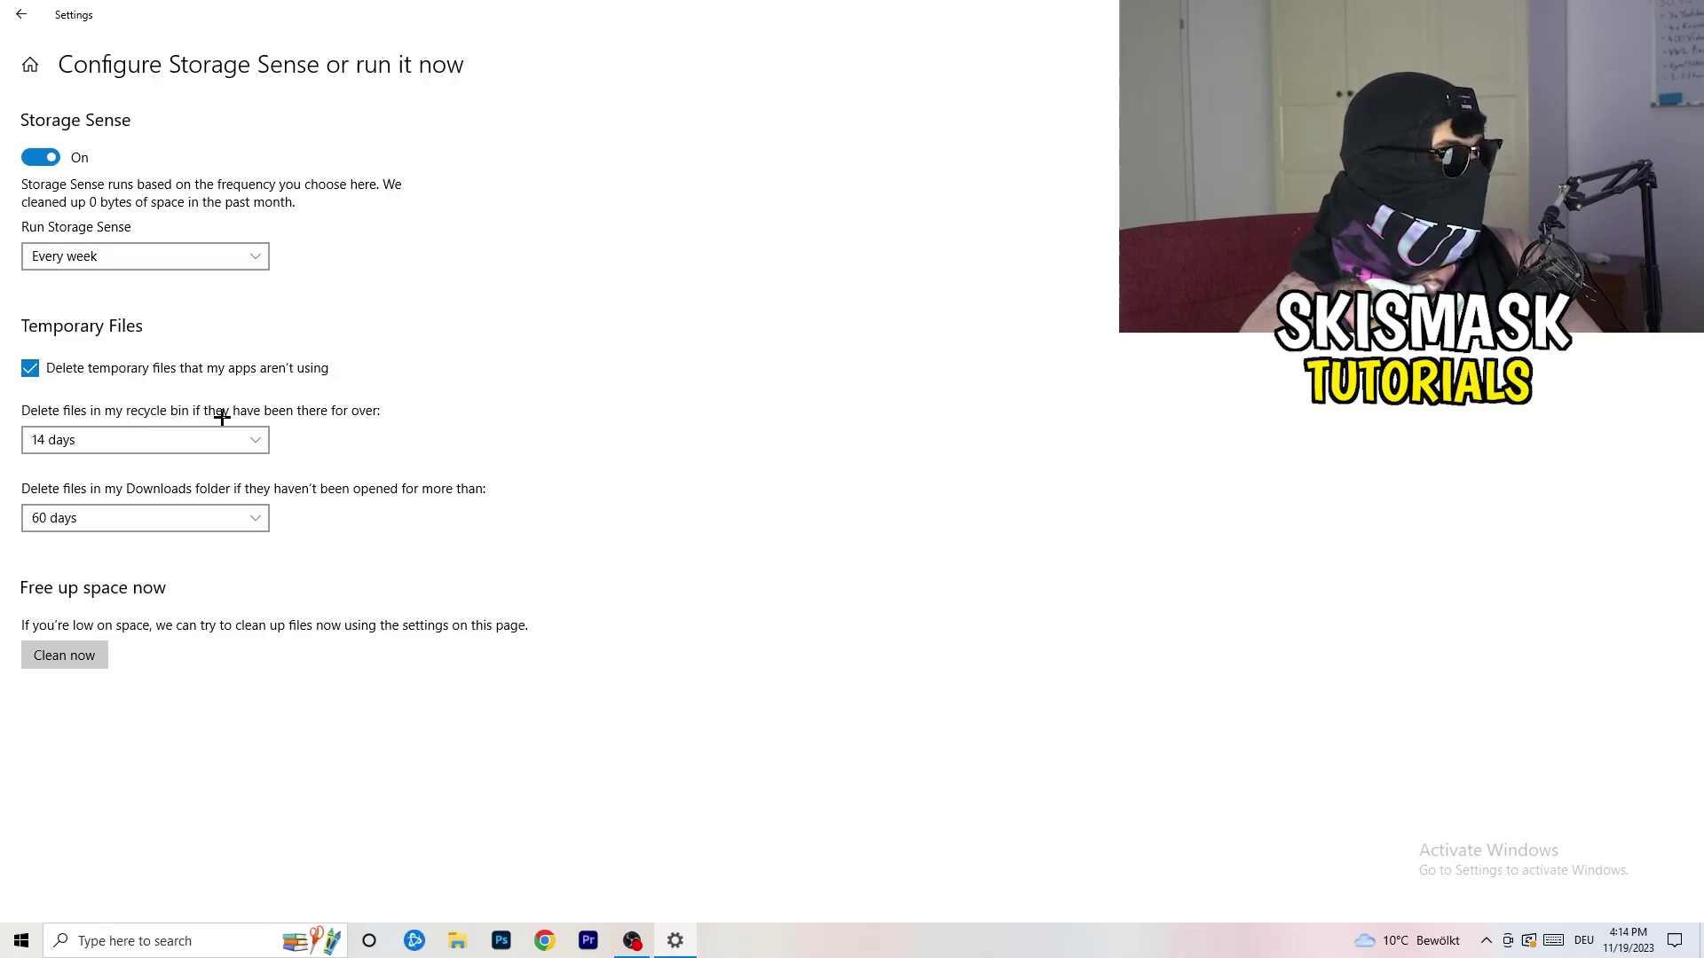
Confirm recycle bin cleanup at 14 days and Downloads at 60 days, then return to Storage
{"action": "left_click", "coordinate": [253, 440]}
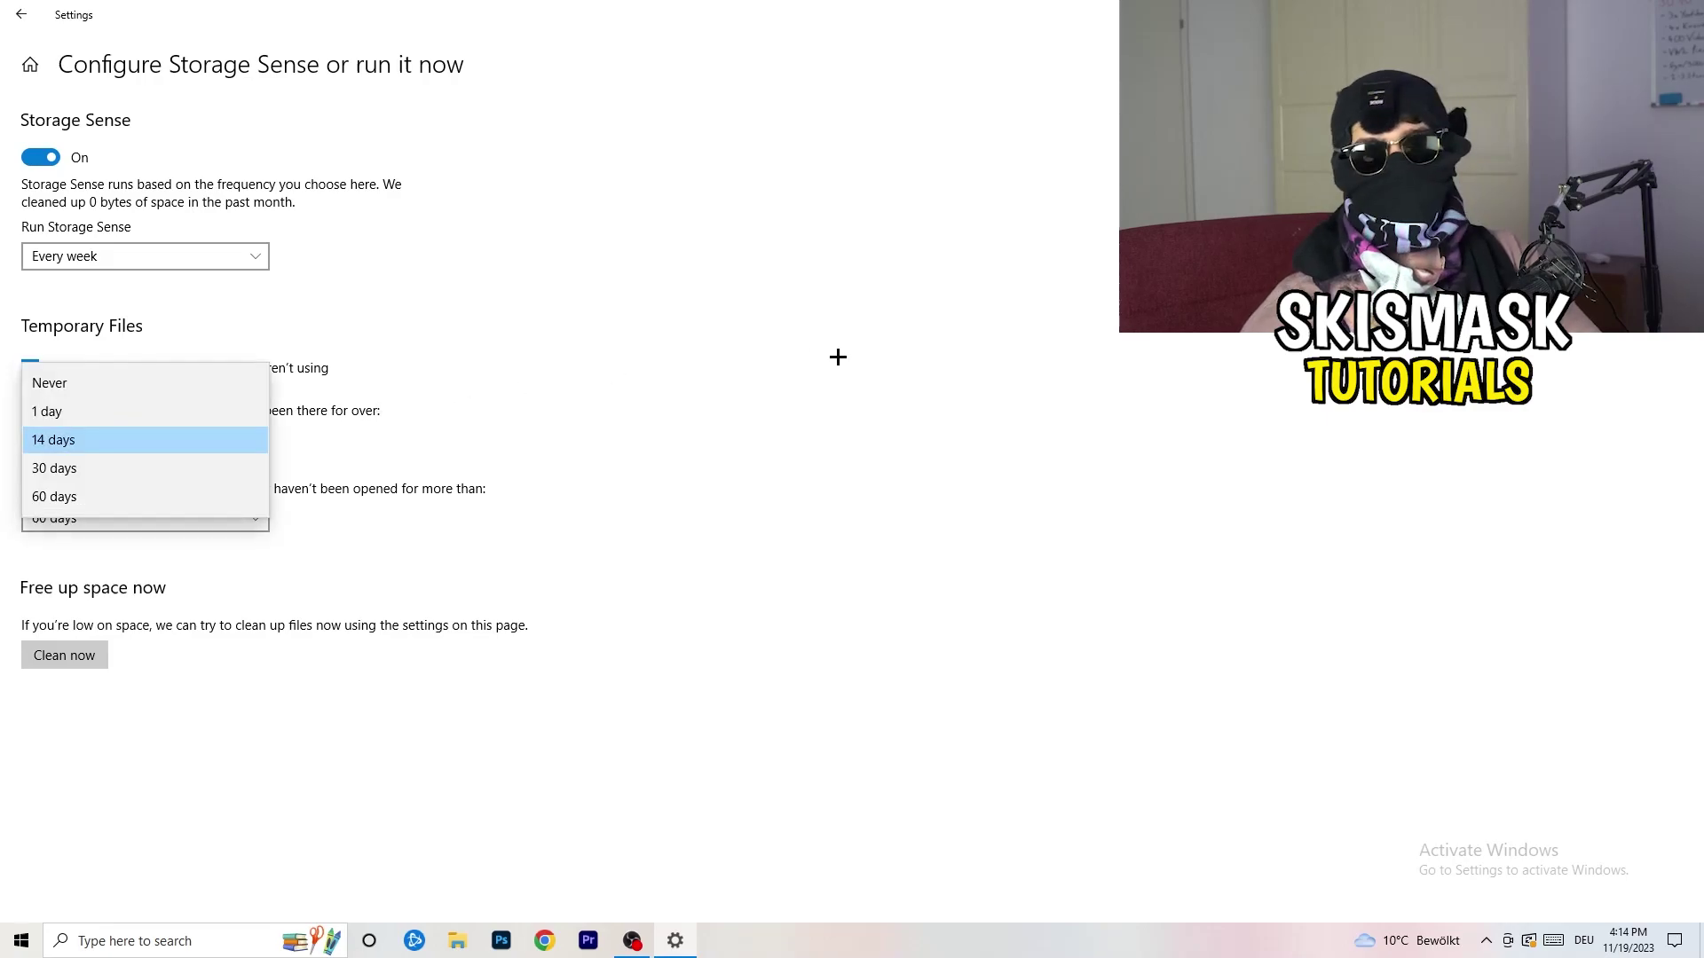
{"action": "left_click", "coordinate": [750, 395]}
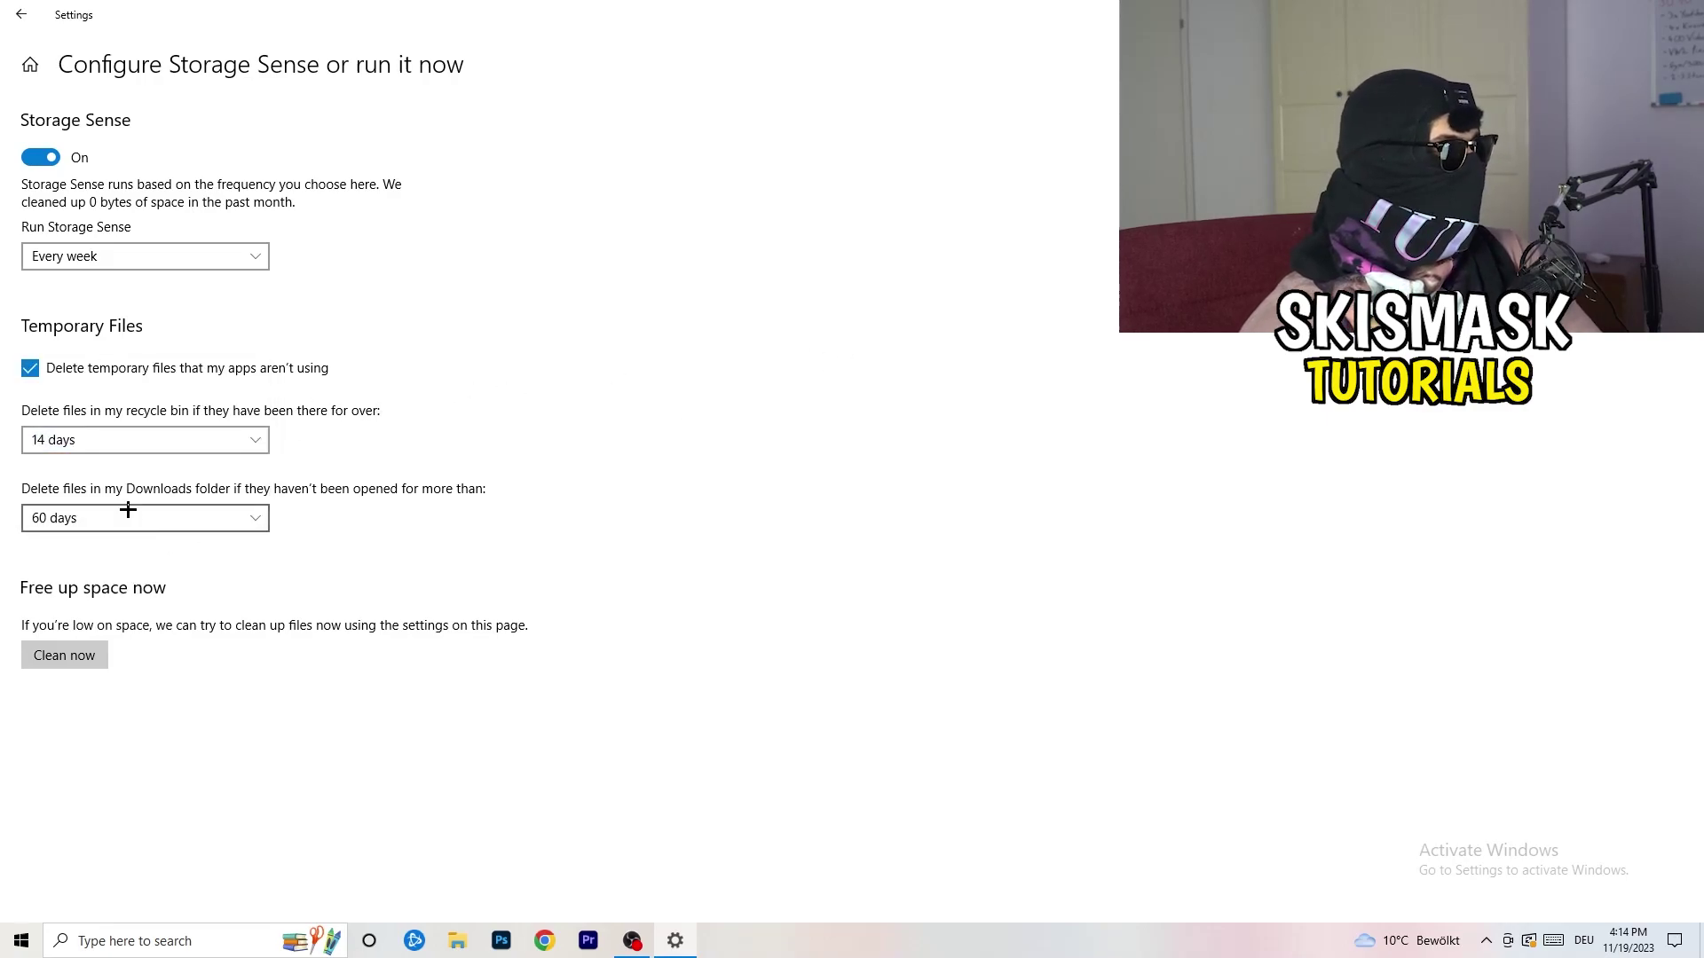
{"action": "left_click", "coordinate": [230, 518]}
{"action": "left_click", "coordinate": [809, 396]}
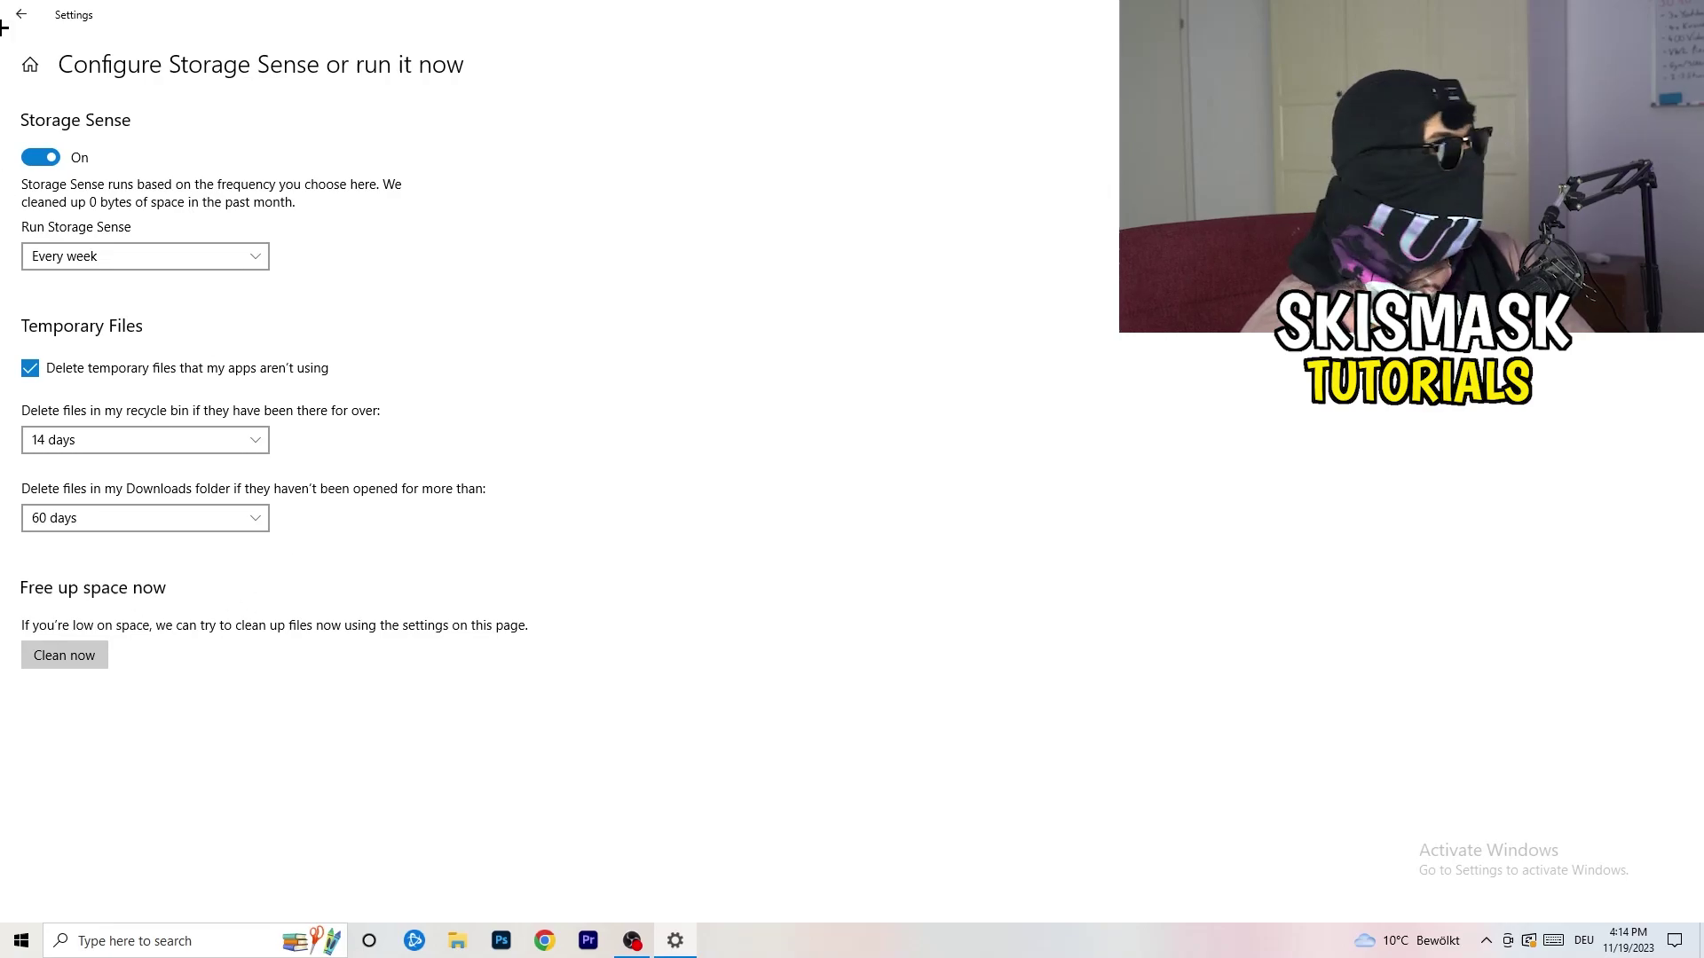
{"action": "left_click", "coordinate": [20, 14]}
Confirm Game Mode is On under Gaming, then close Settings with Alt+F4
{"action": "left_click", "coordinate": [20, 14]}
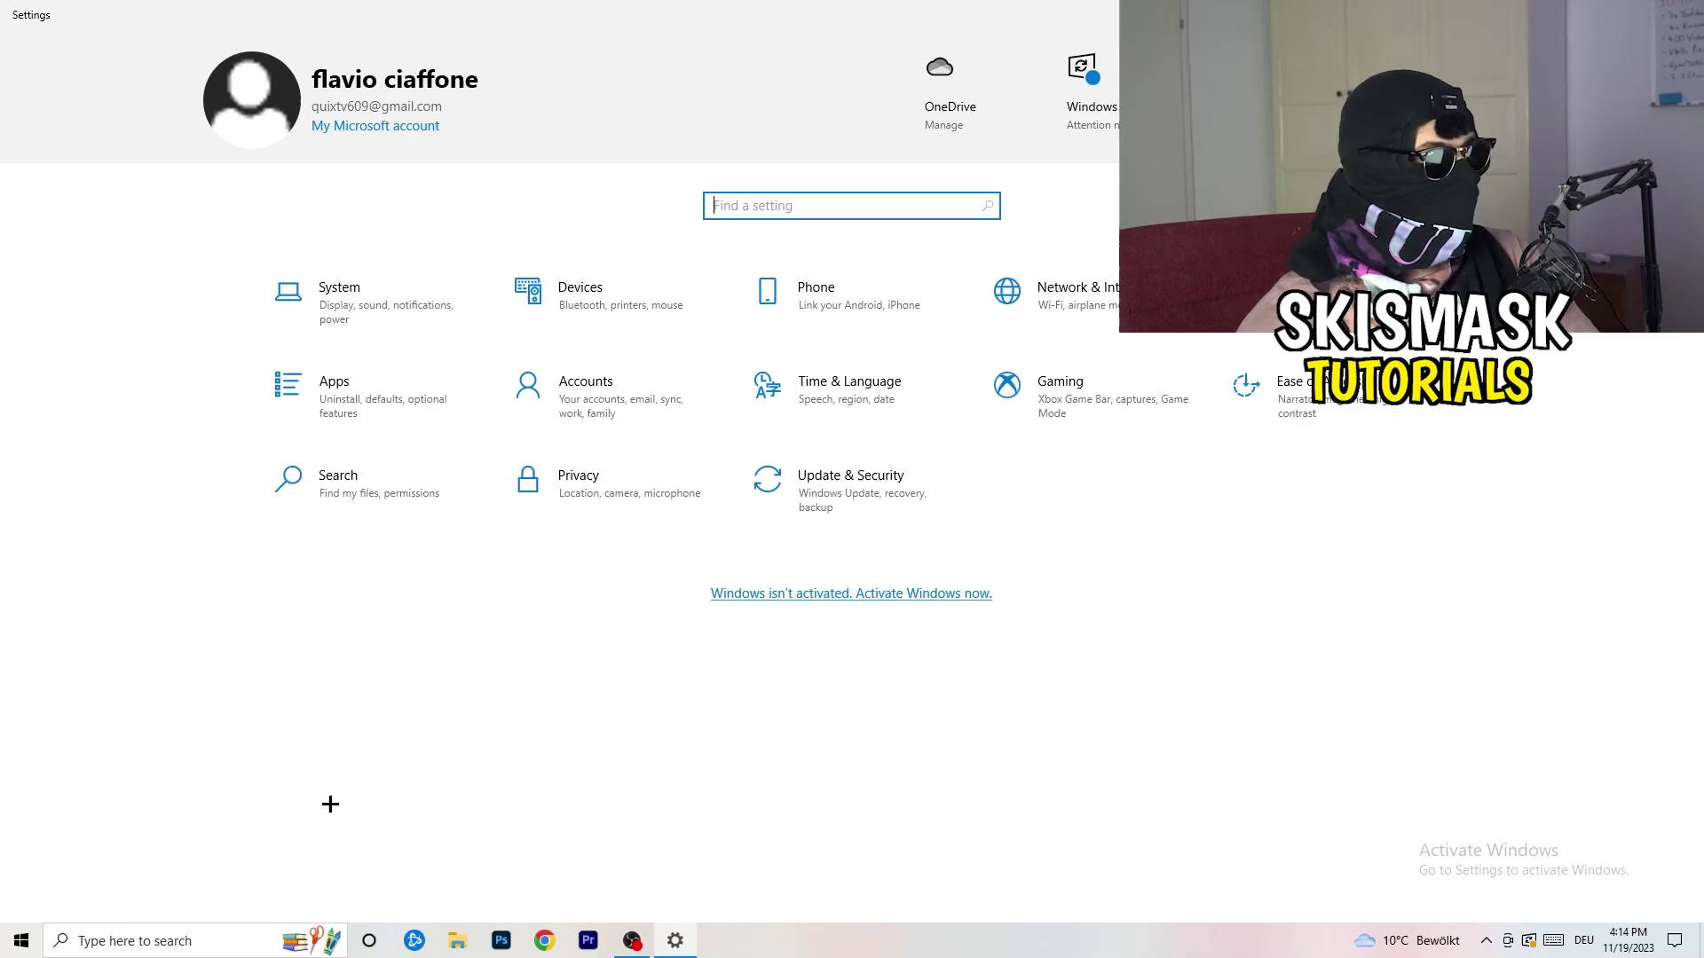
{"action": "left_click", "coordinate": [1128, 400]}
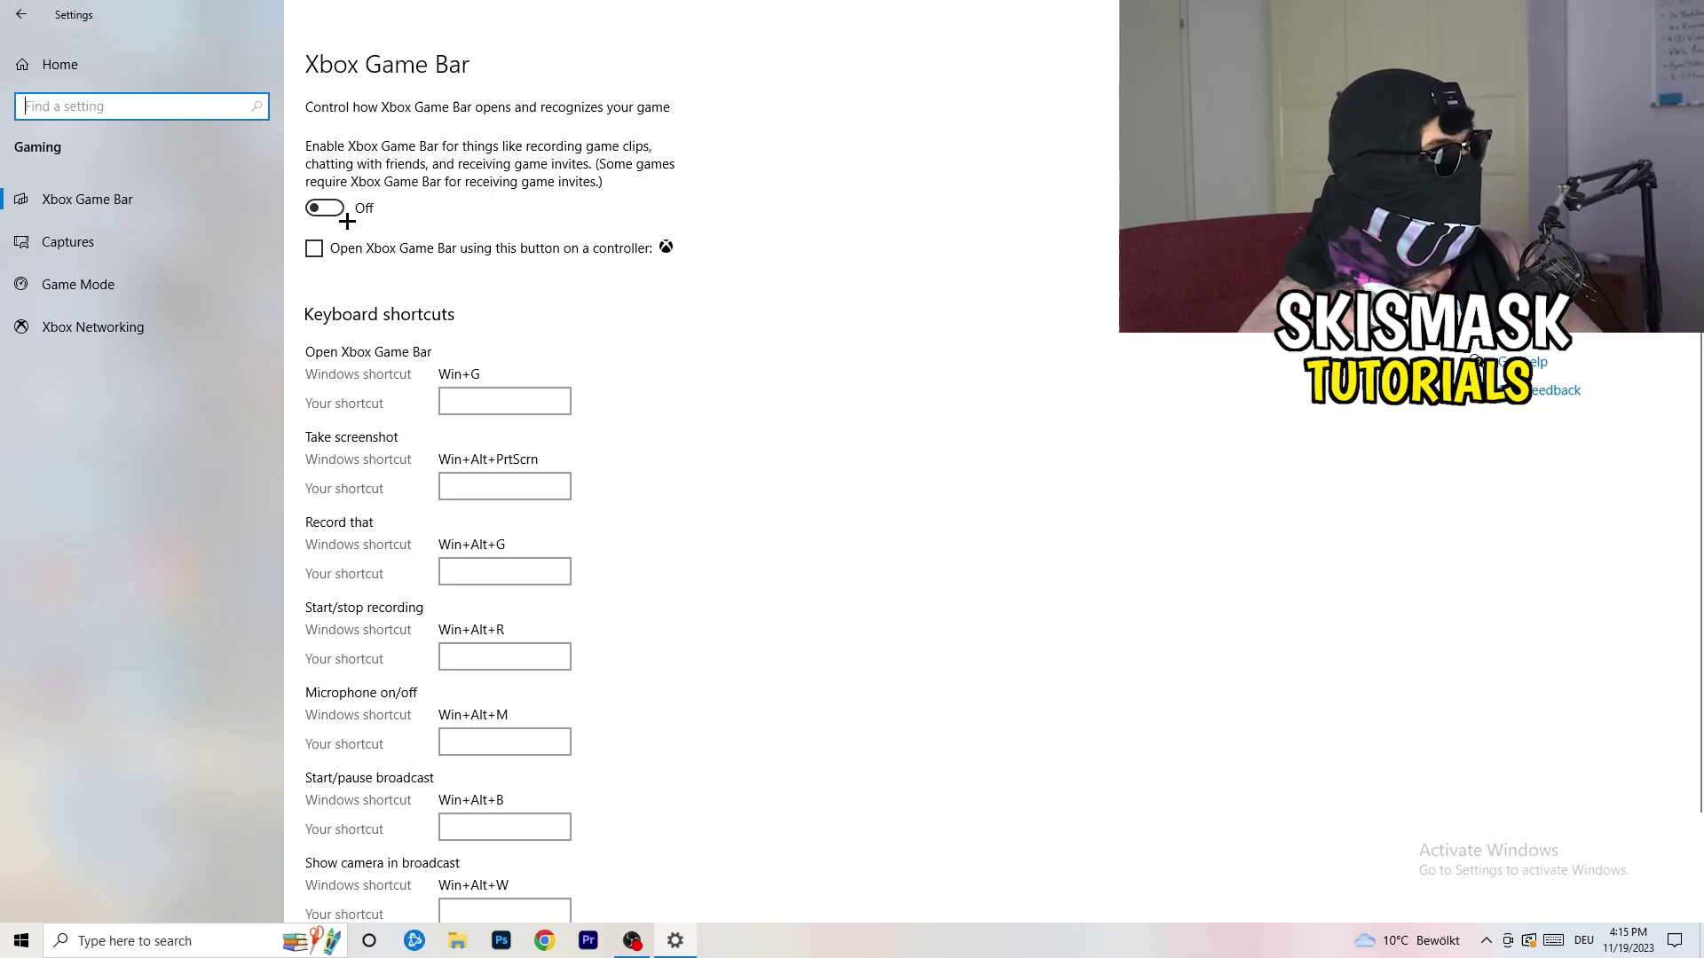
{"action": "left_click", "coordinate": [66, 241]}
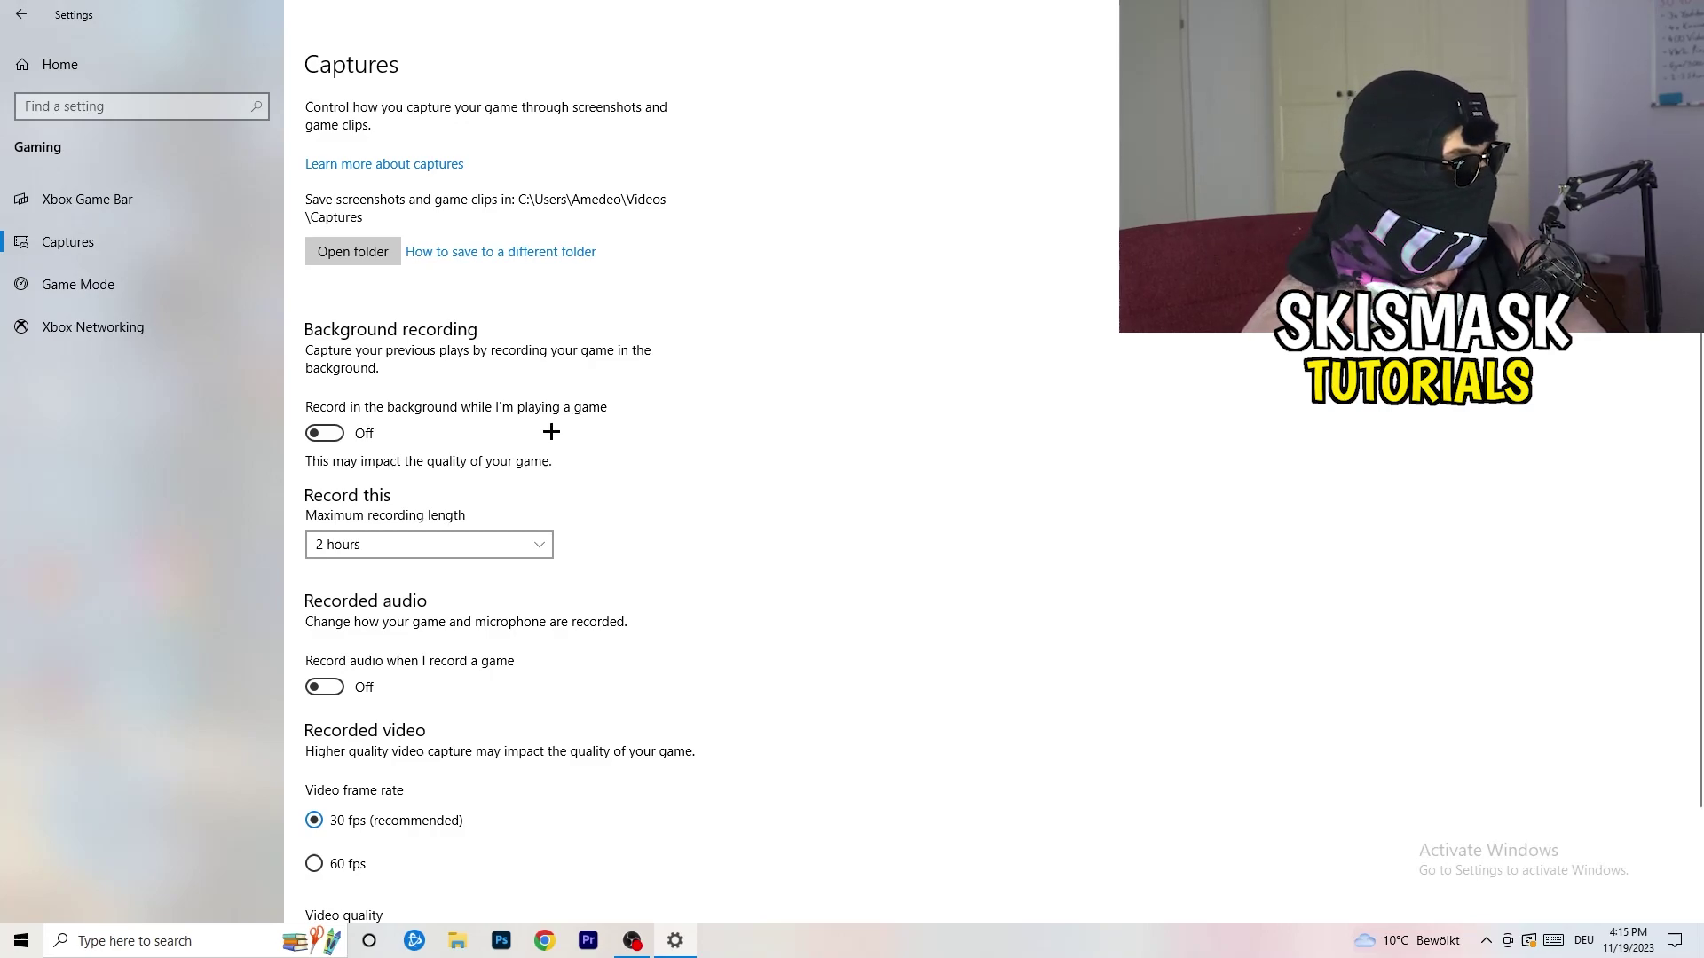
{"action": "scroll", "coordinate": [551, 431], "scroll_direction": "down", "scroll_amount": 2}
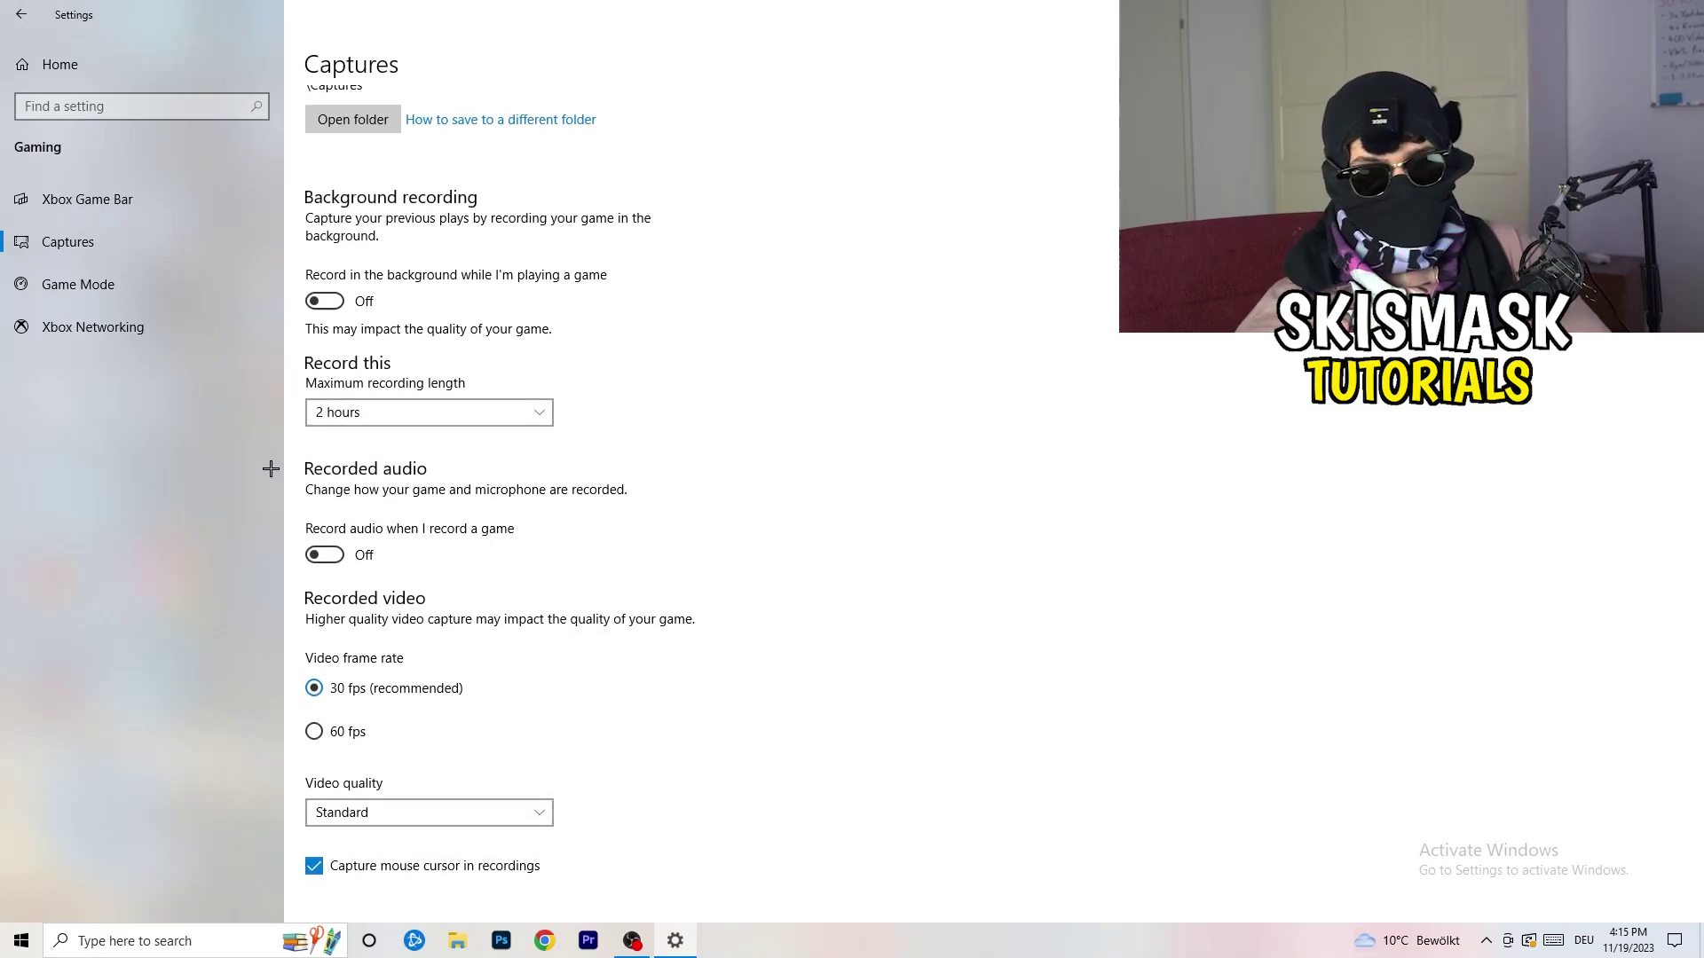
{"action": "left_click", "coordinate": [152, 295]}
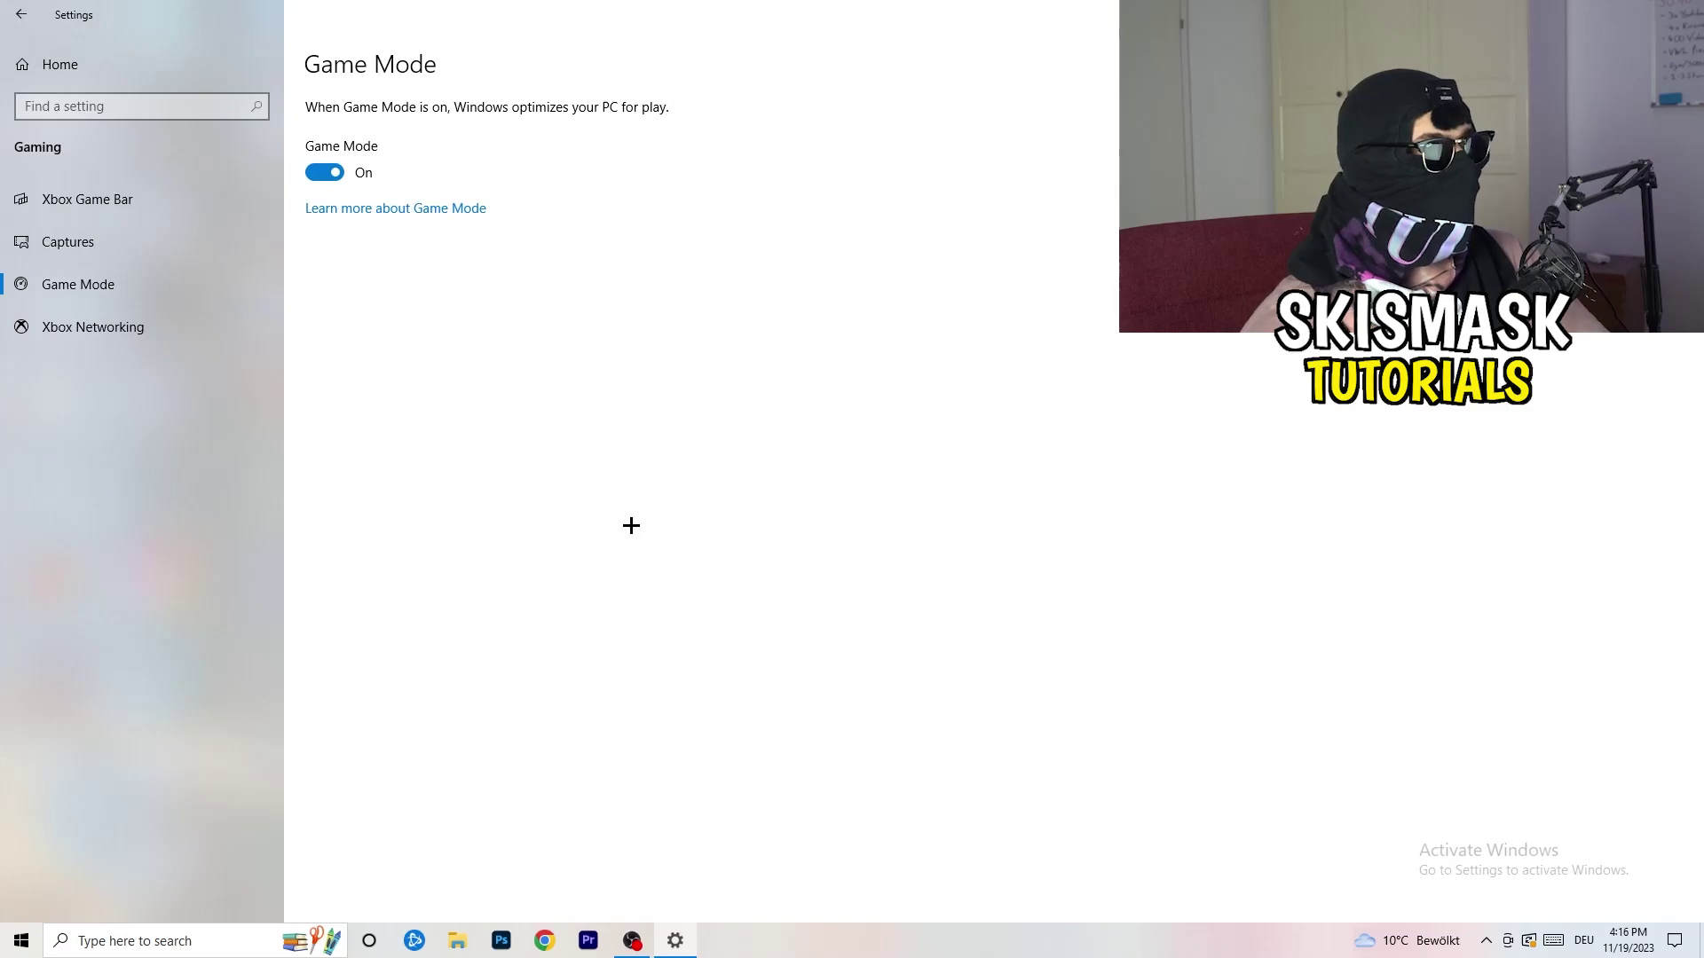
{"action": "key", "text": "alt+F4"}
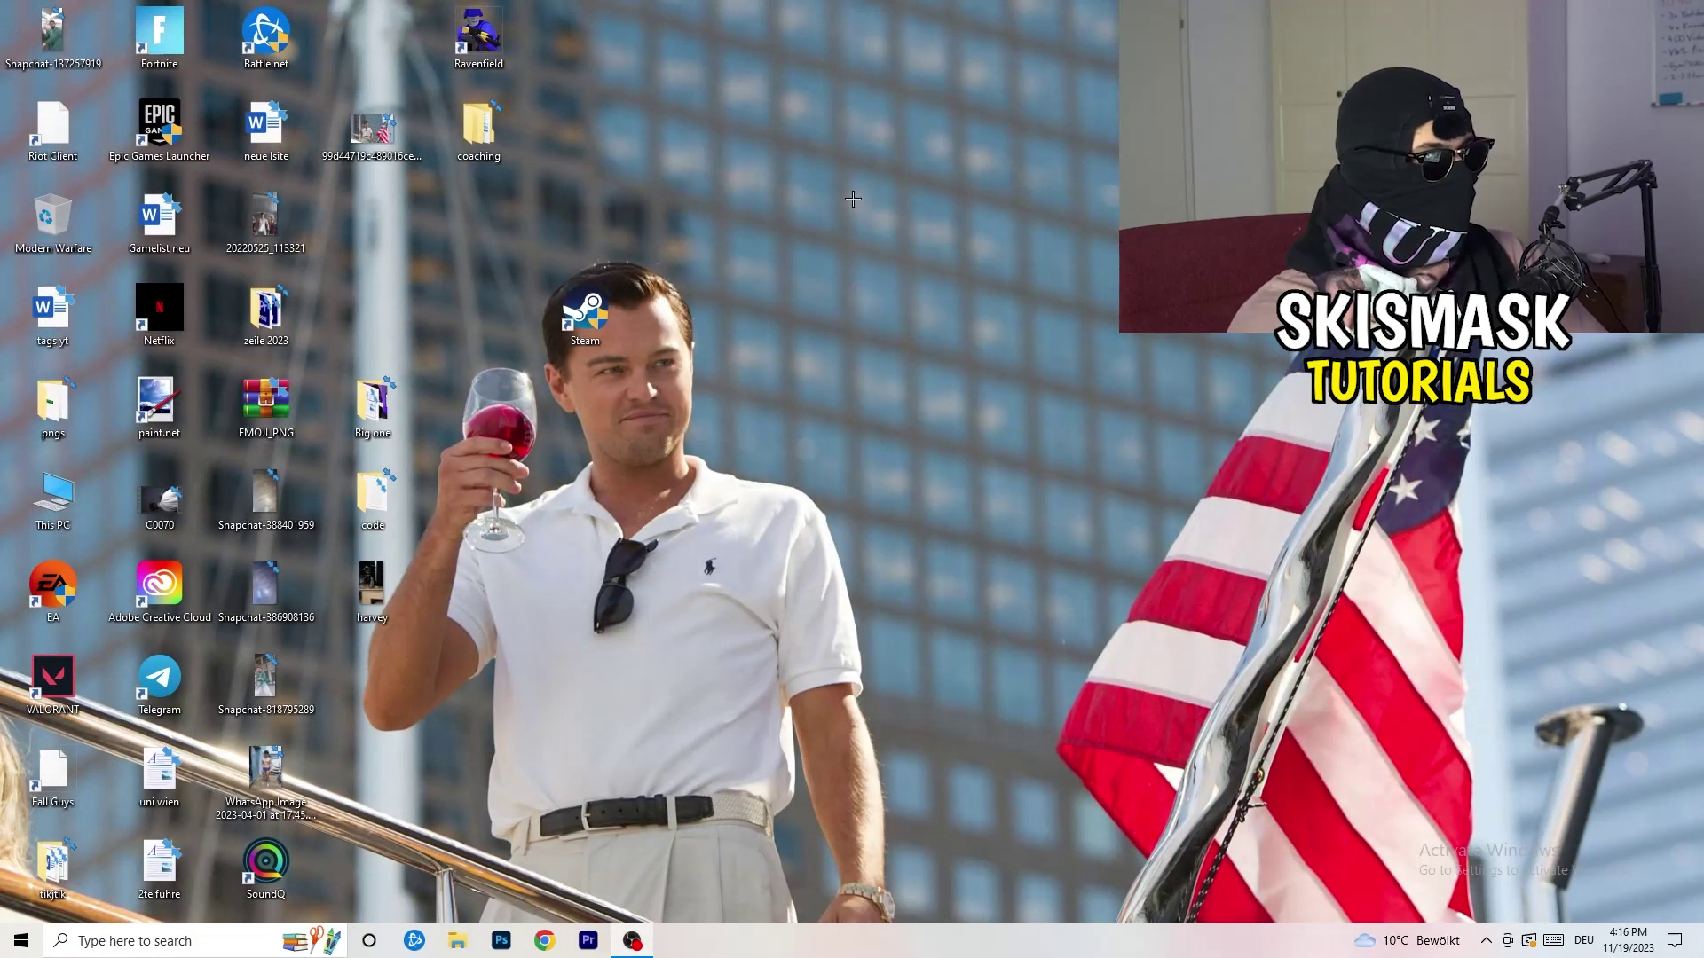
Reposition the Steam shortcut and bring up its Properties dialog
{"action": "left_click_drag", "start_coordinate": [584, 312], "coordinate": [904, 320]}
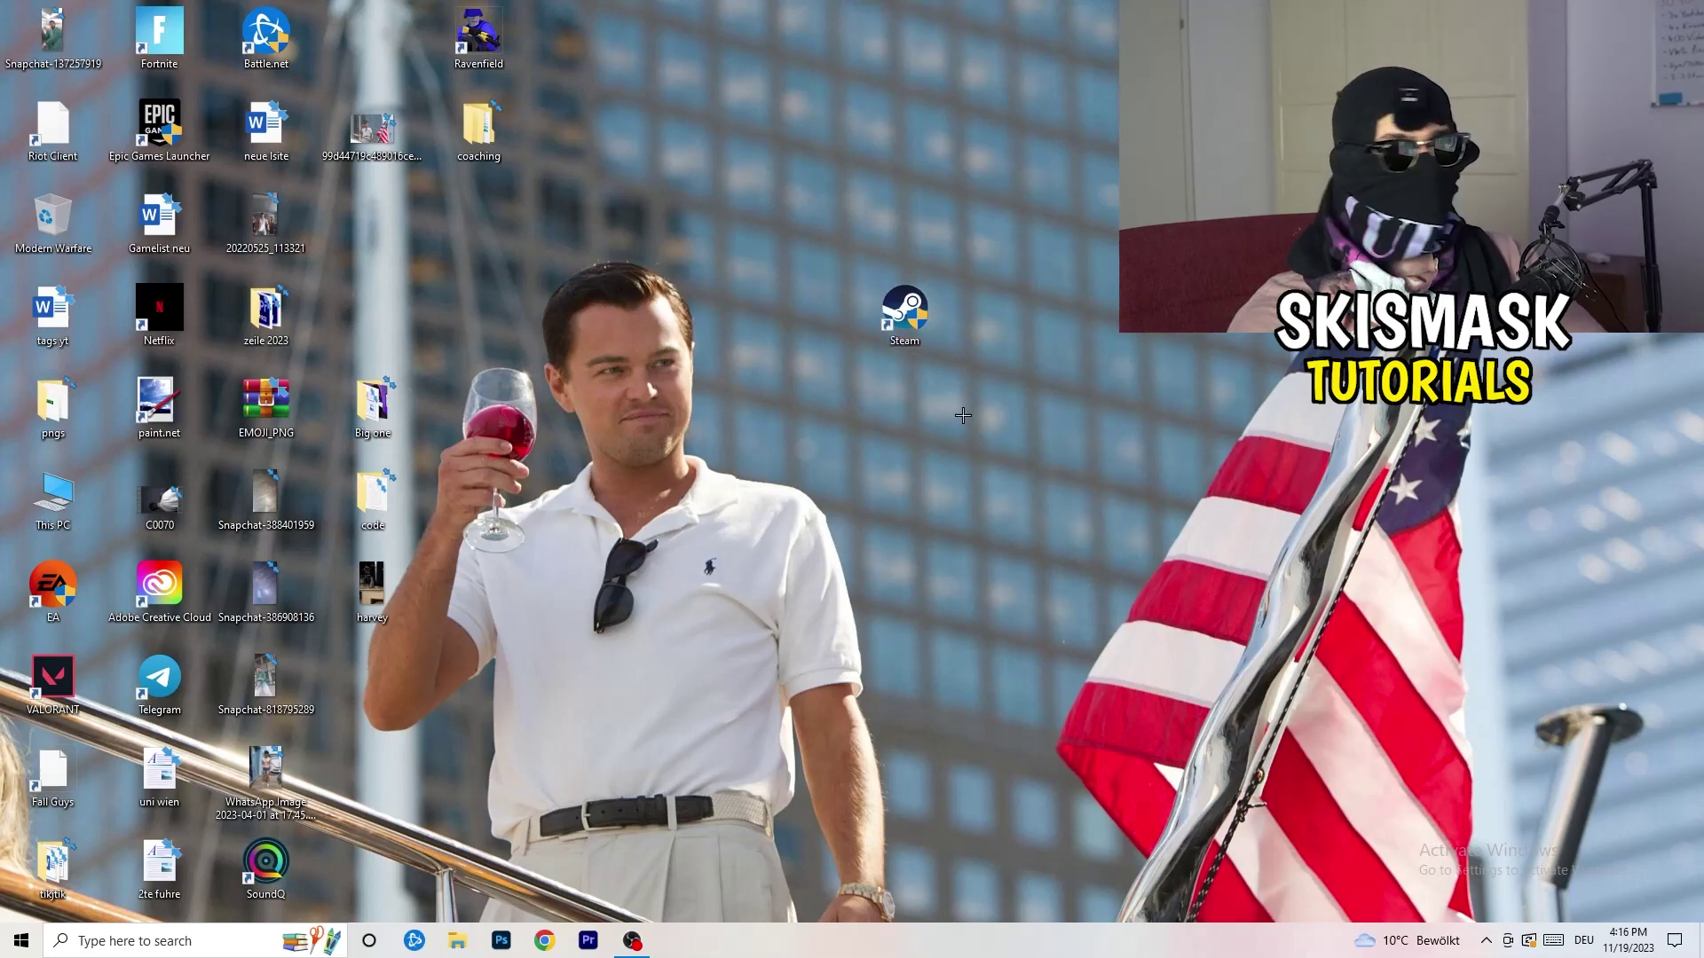
{"action": "left_click_drag", "start_coordinate": [903, 313], "coordinate": [797, 317]}
{"action": "right_click", "coordinate": [813, 309]}
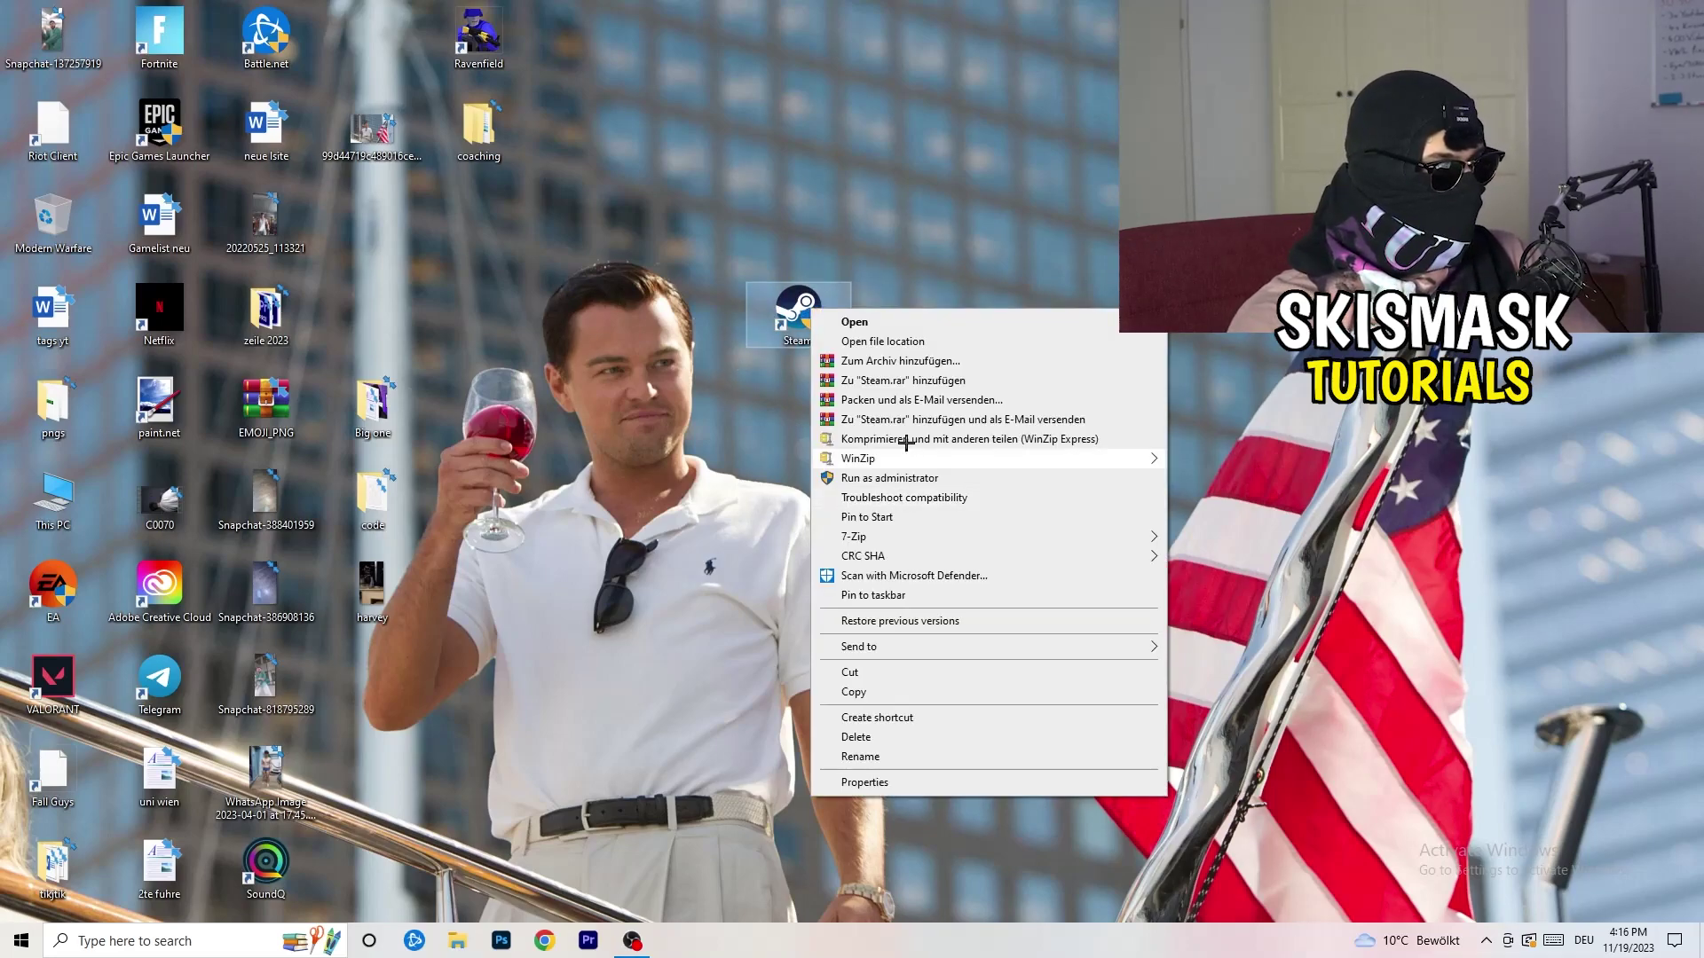
{"action": "left_click", "coordinate": [913, 786]}
{"action": "left_click_drag", "start_coordinate": [927, 326], "coordinate": [600, 152]}
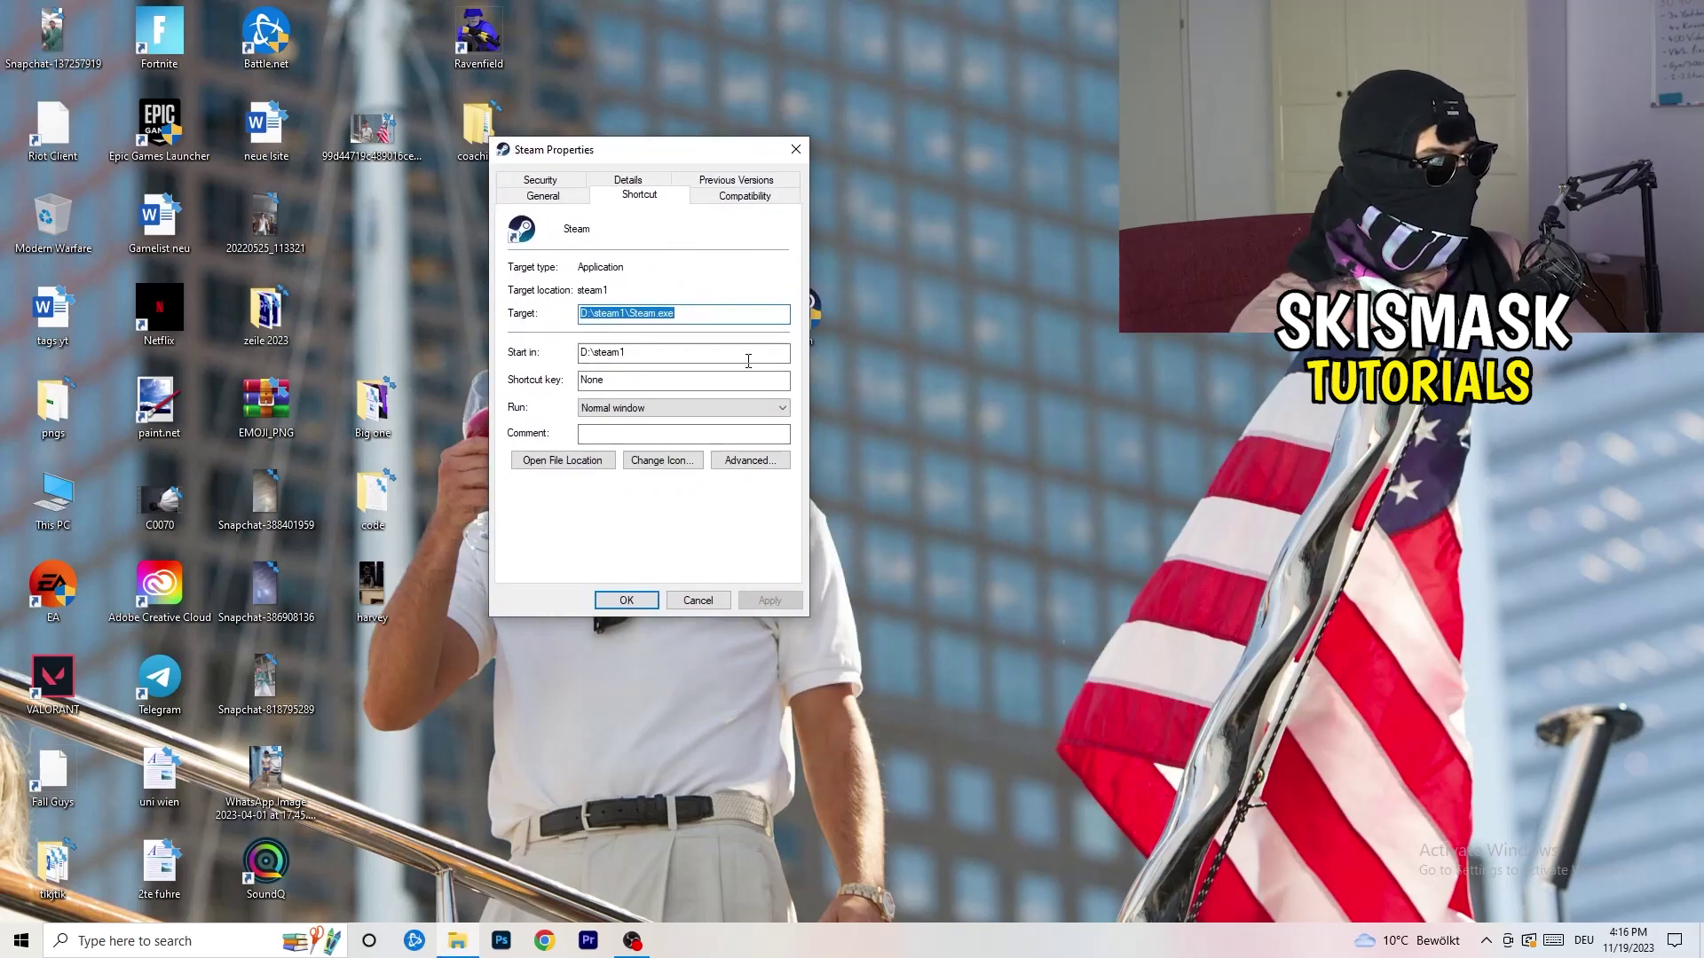
Confirm Compatibility uses Windows 8 mode with Run as administrator, then close the dialog
{"action": "left_click", "coordinate": [710, 194]}
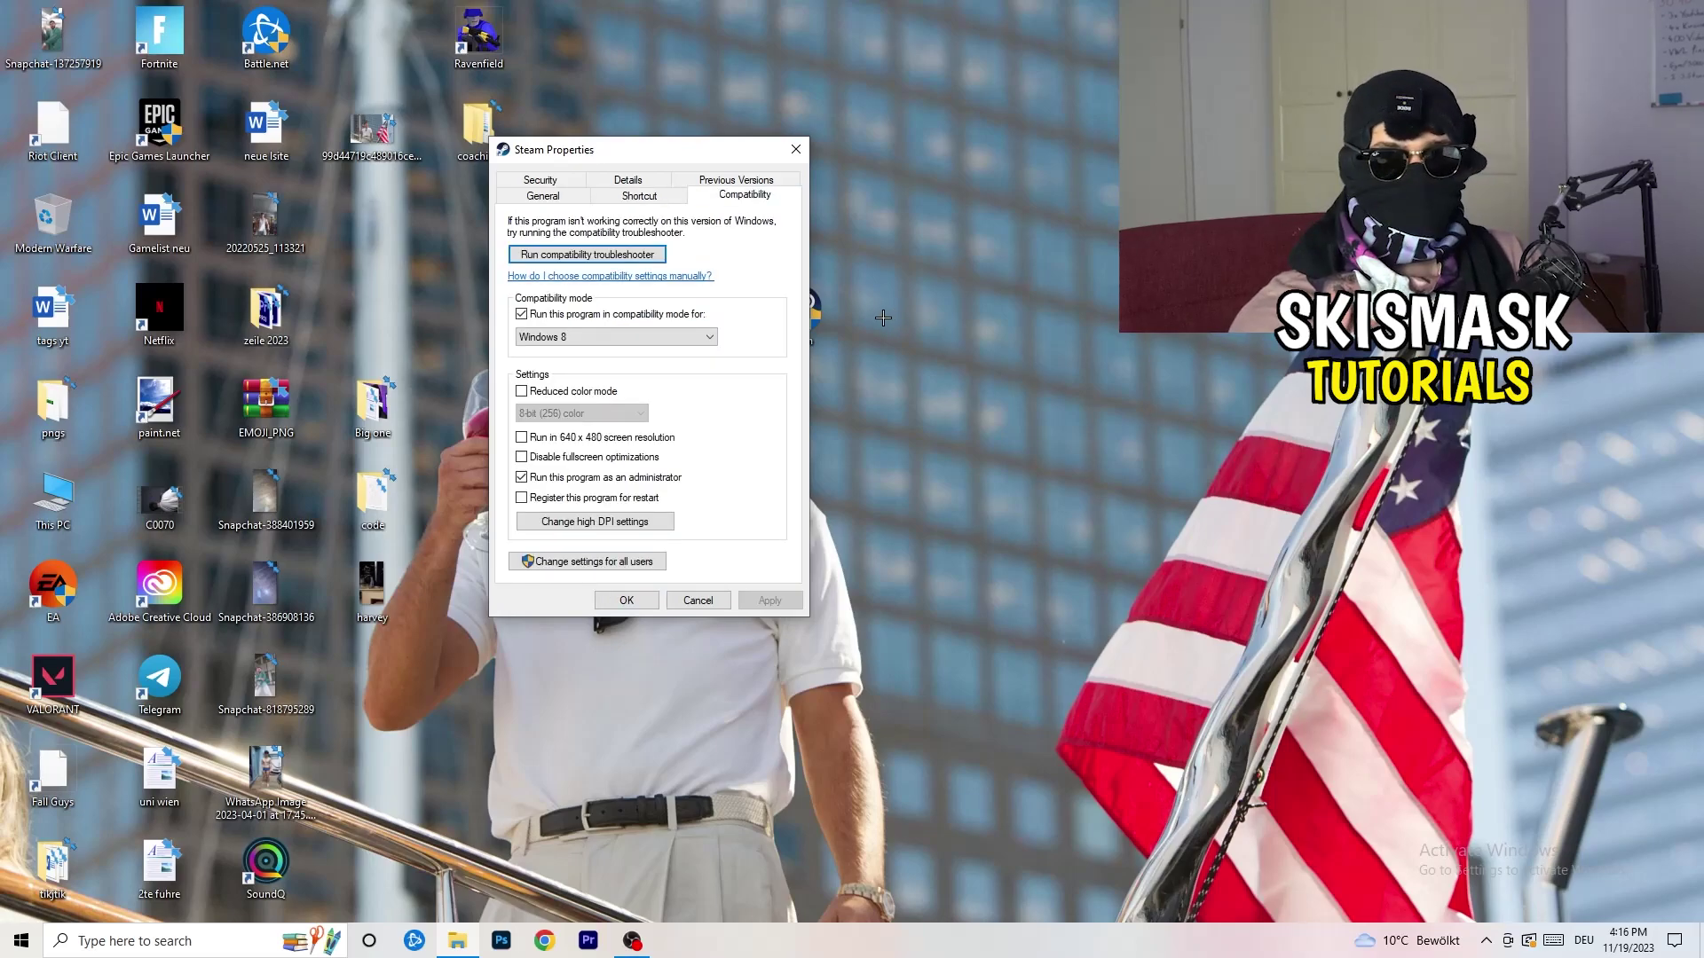
{"action": "left_click", "coordinate": [688, 336]}
{"action": "left_click", "coordinate": [766, 334]}
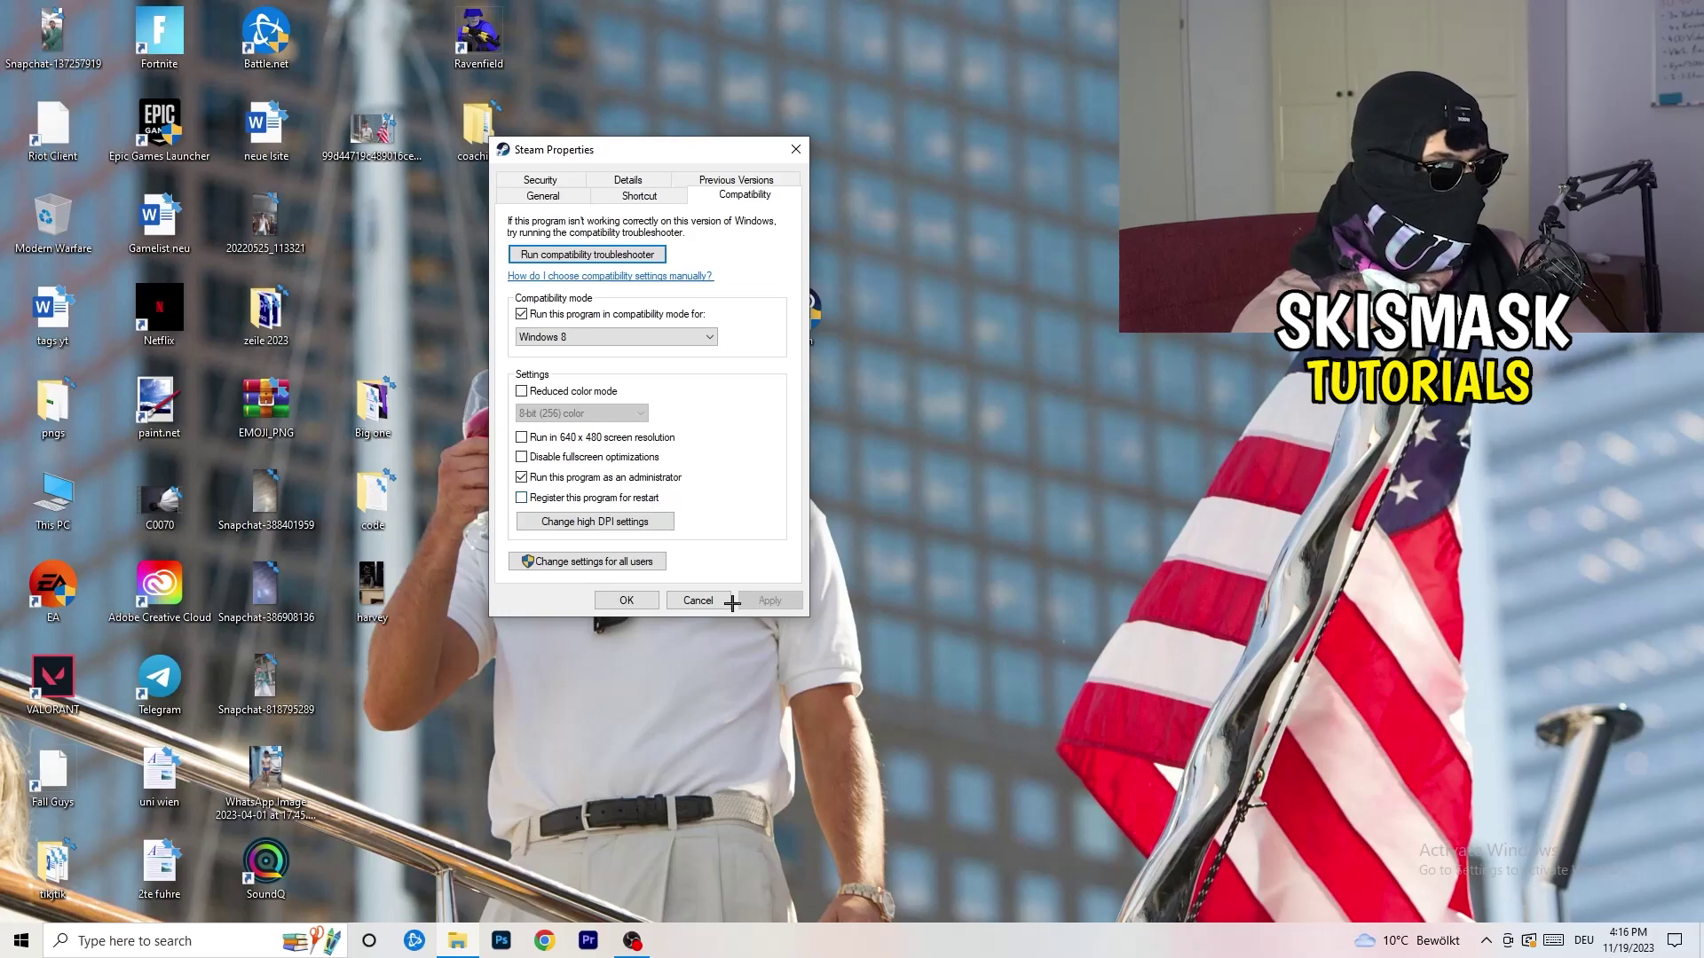
{"action": "left_click", "coordinate": [626, 600]}
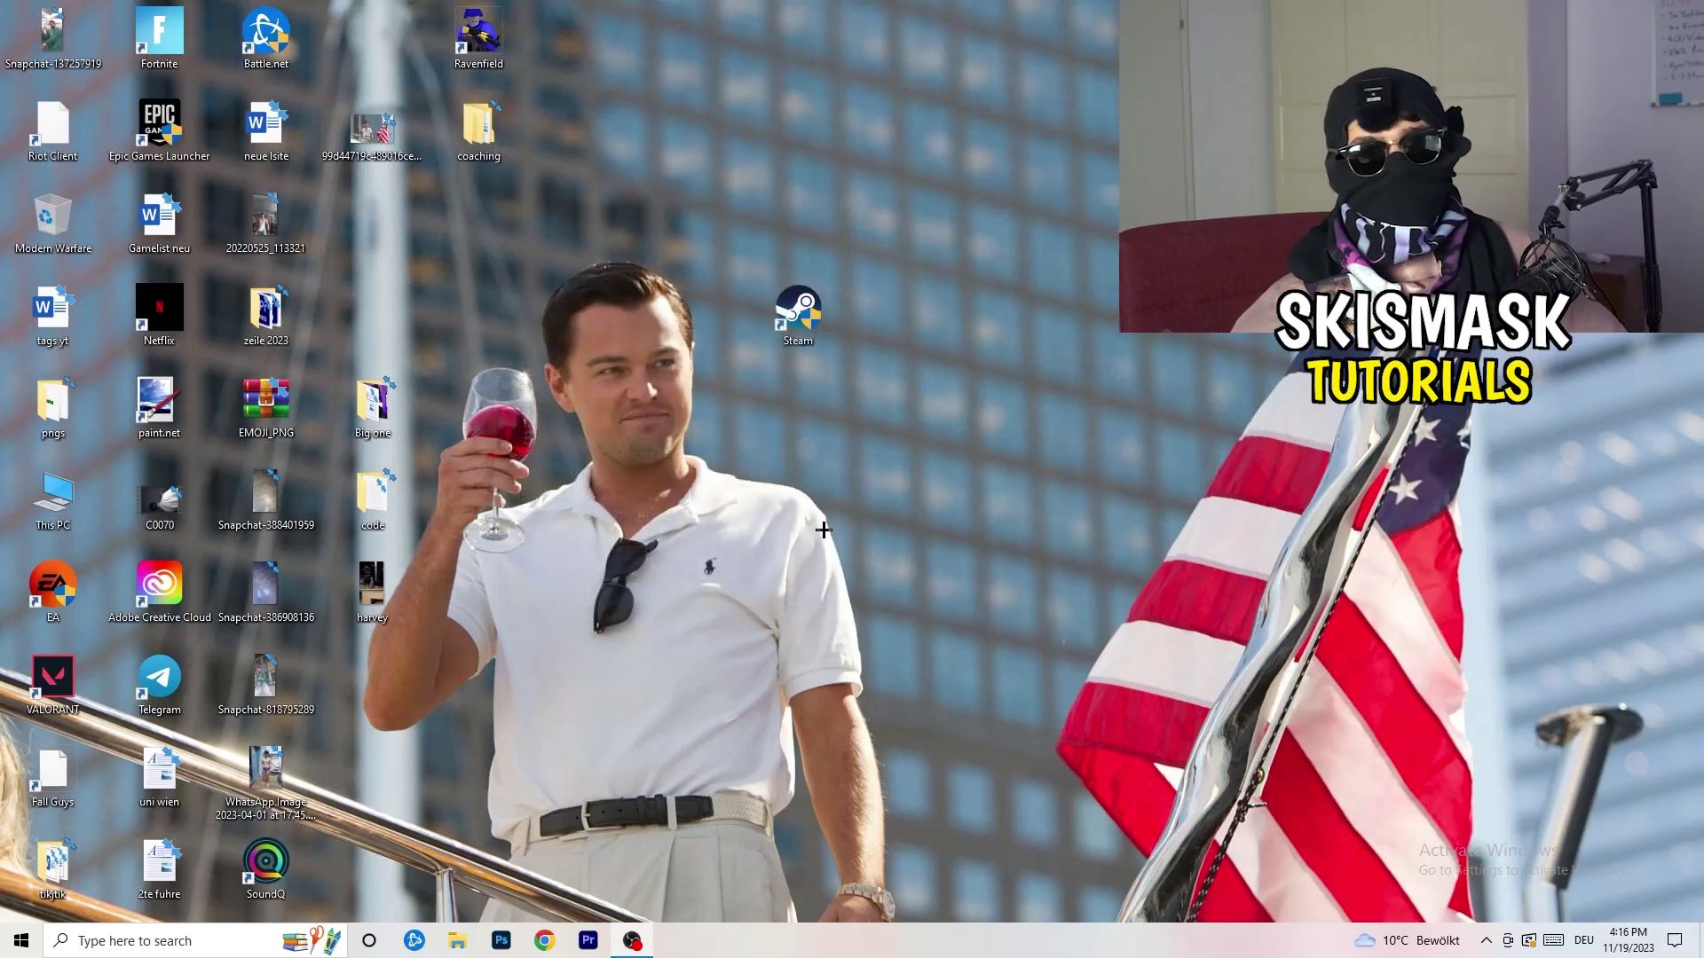
Nudge the Steam shortcut into the icon grid and recheck its Compatibility tab
{"action": "left_click_drag", "start_coordinate": [797, 305], "coordinate": [904, 308]}
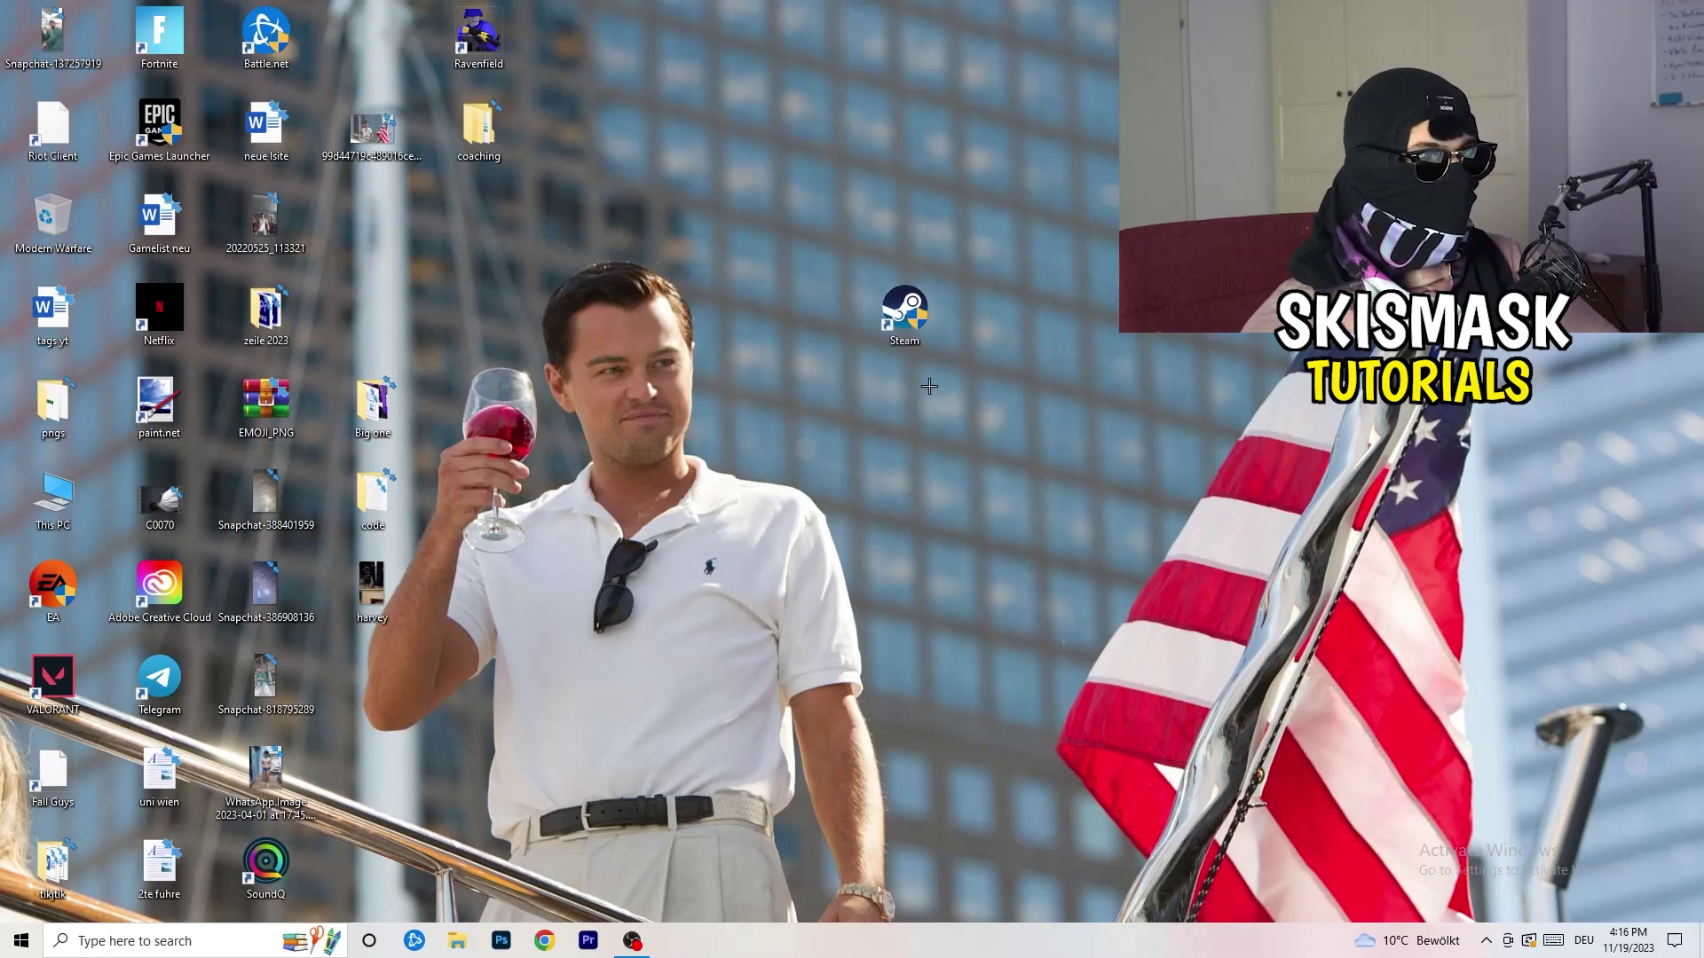
{"action": "left_click_drag", "start_coordinate": [904, 310], "coordinate": [799, 309]}
{"action": "right_click", "coordinate": [796, 311]}
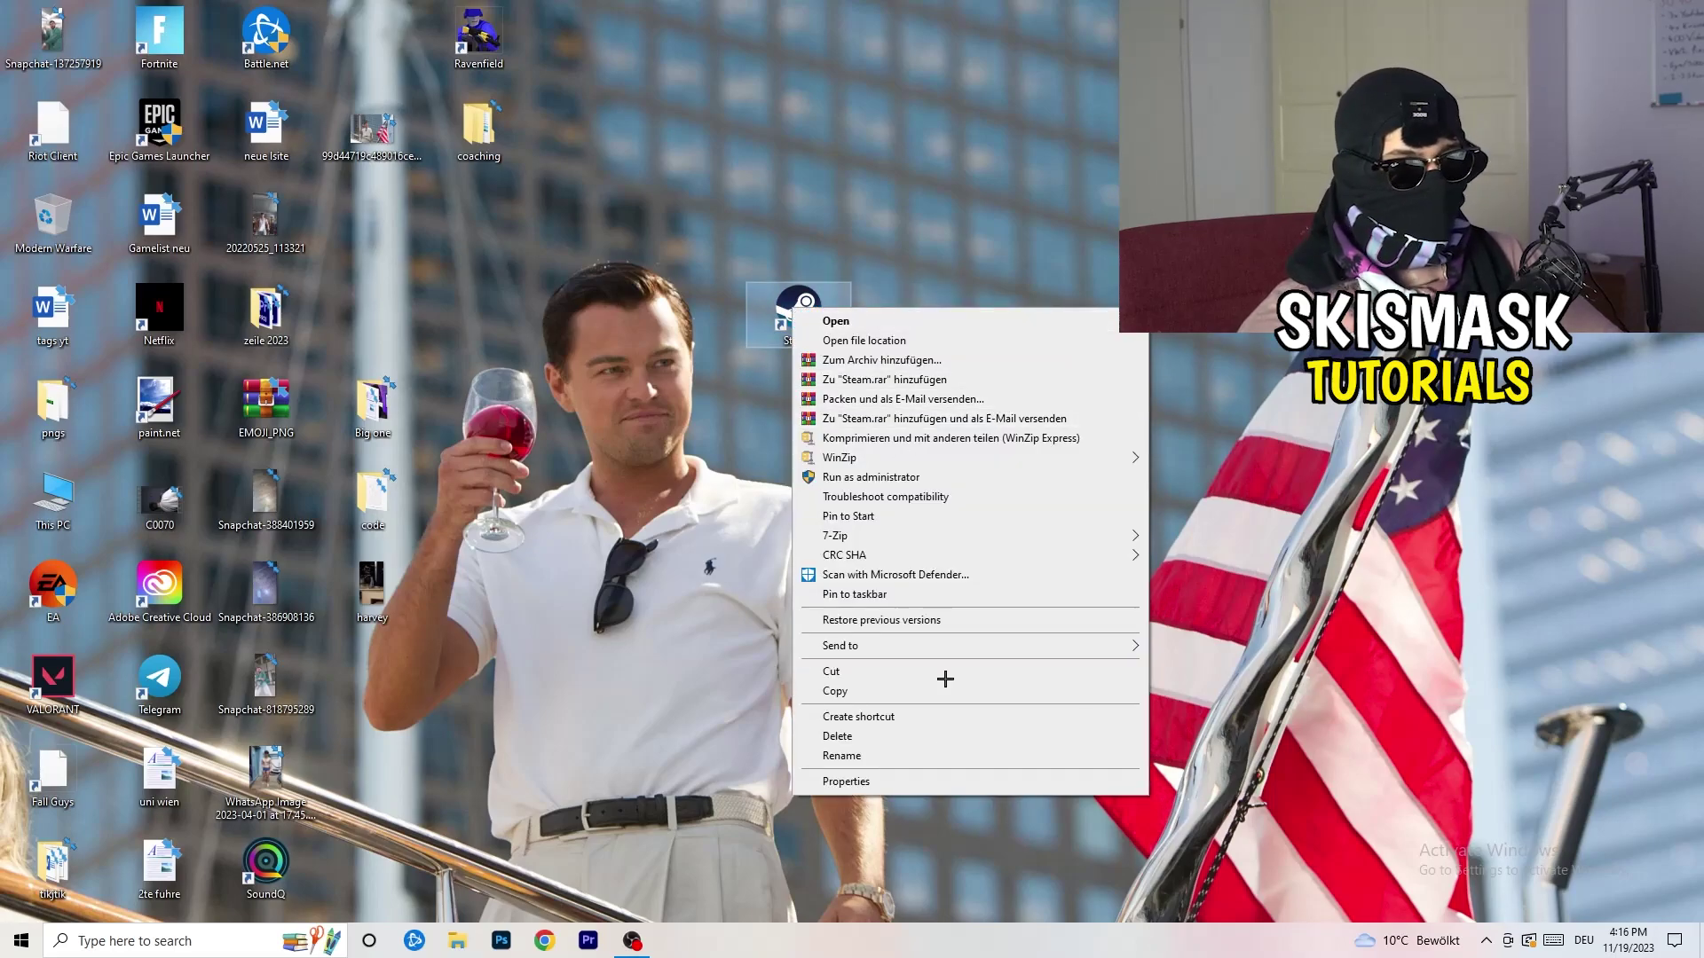
{"action": "left_click", "coordinate": [918, 782]}
{"action": "left_click", "coordinate": [1053, 367]}
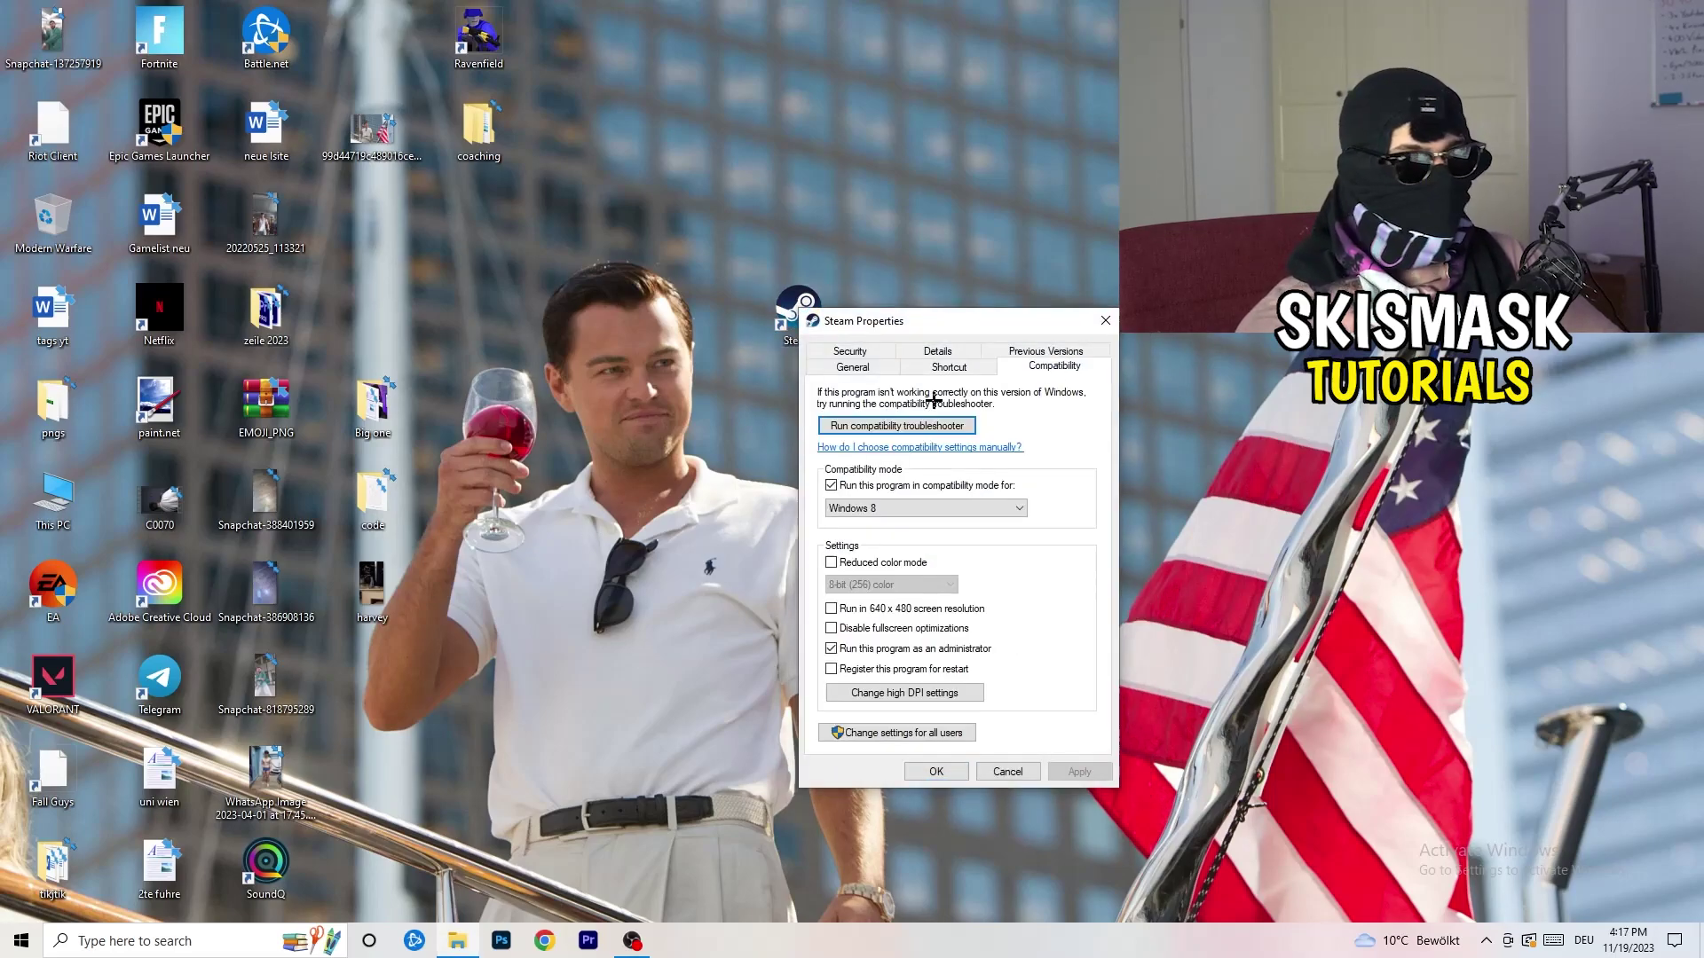
{"action": "left_click", "coordinate": [1106, 321]}
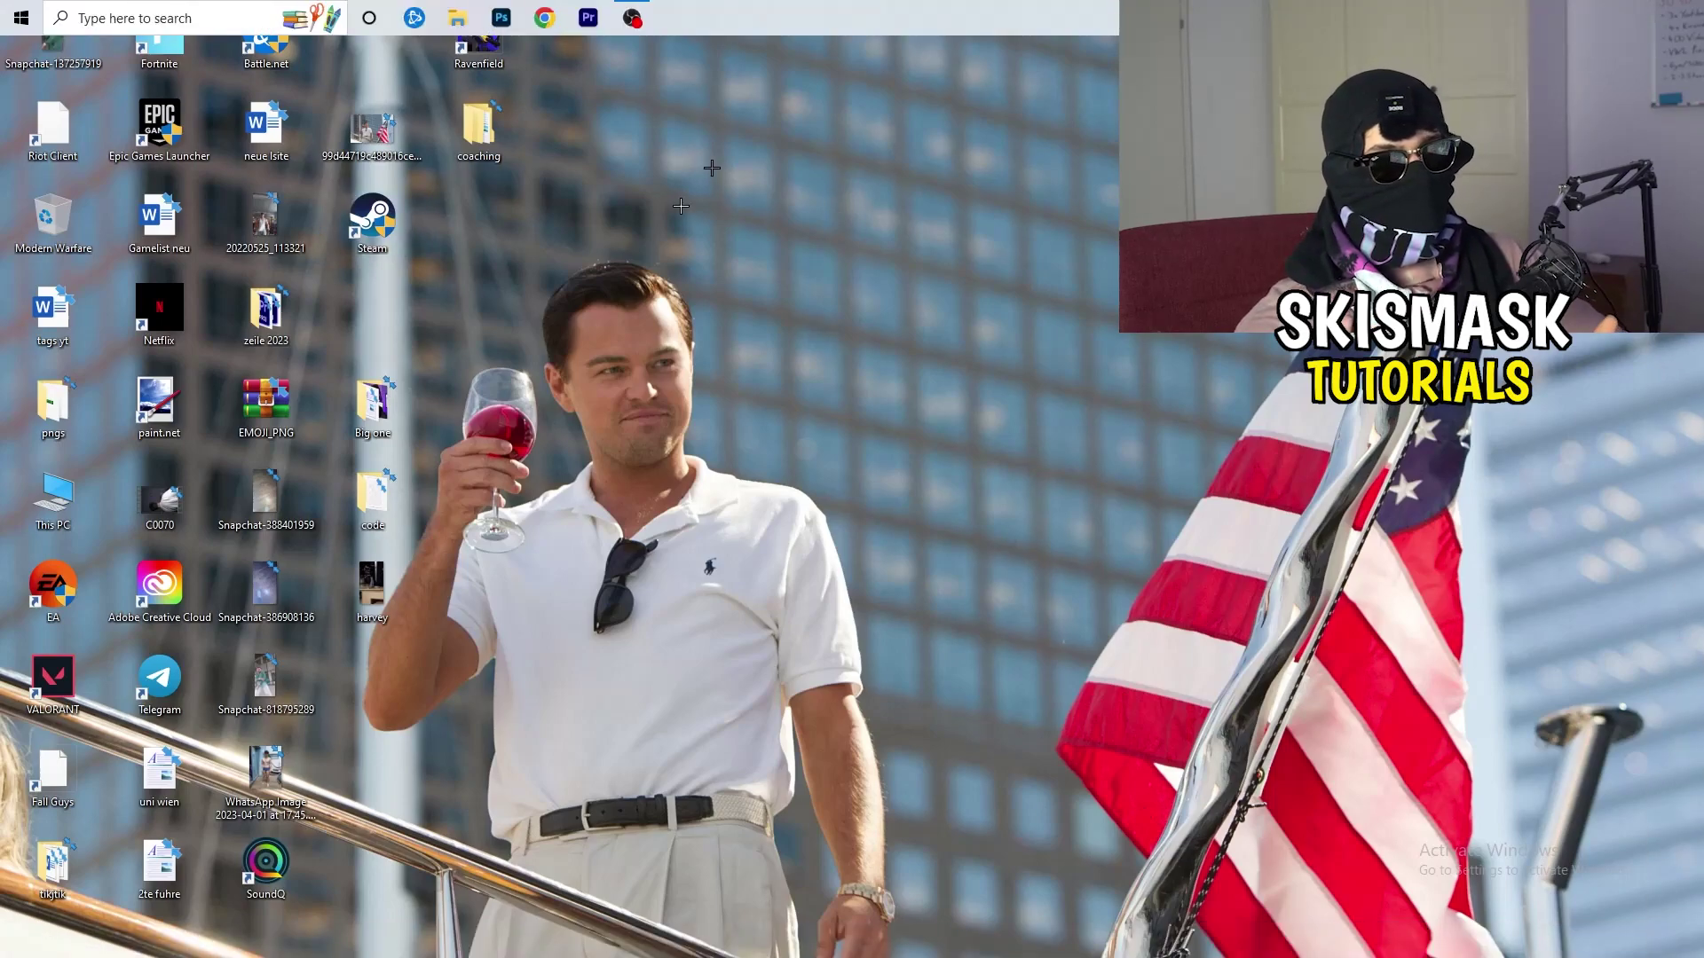
Move the taskbar back to the bottom of the screen
{"action": "left_click_drag", "start_coordinate": [710, 18], "coordinate": [854, 909]}
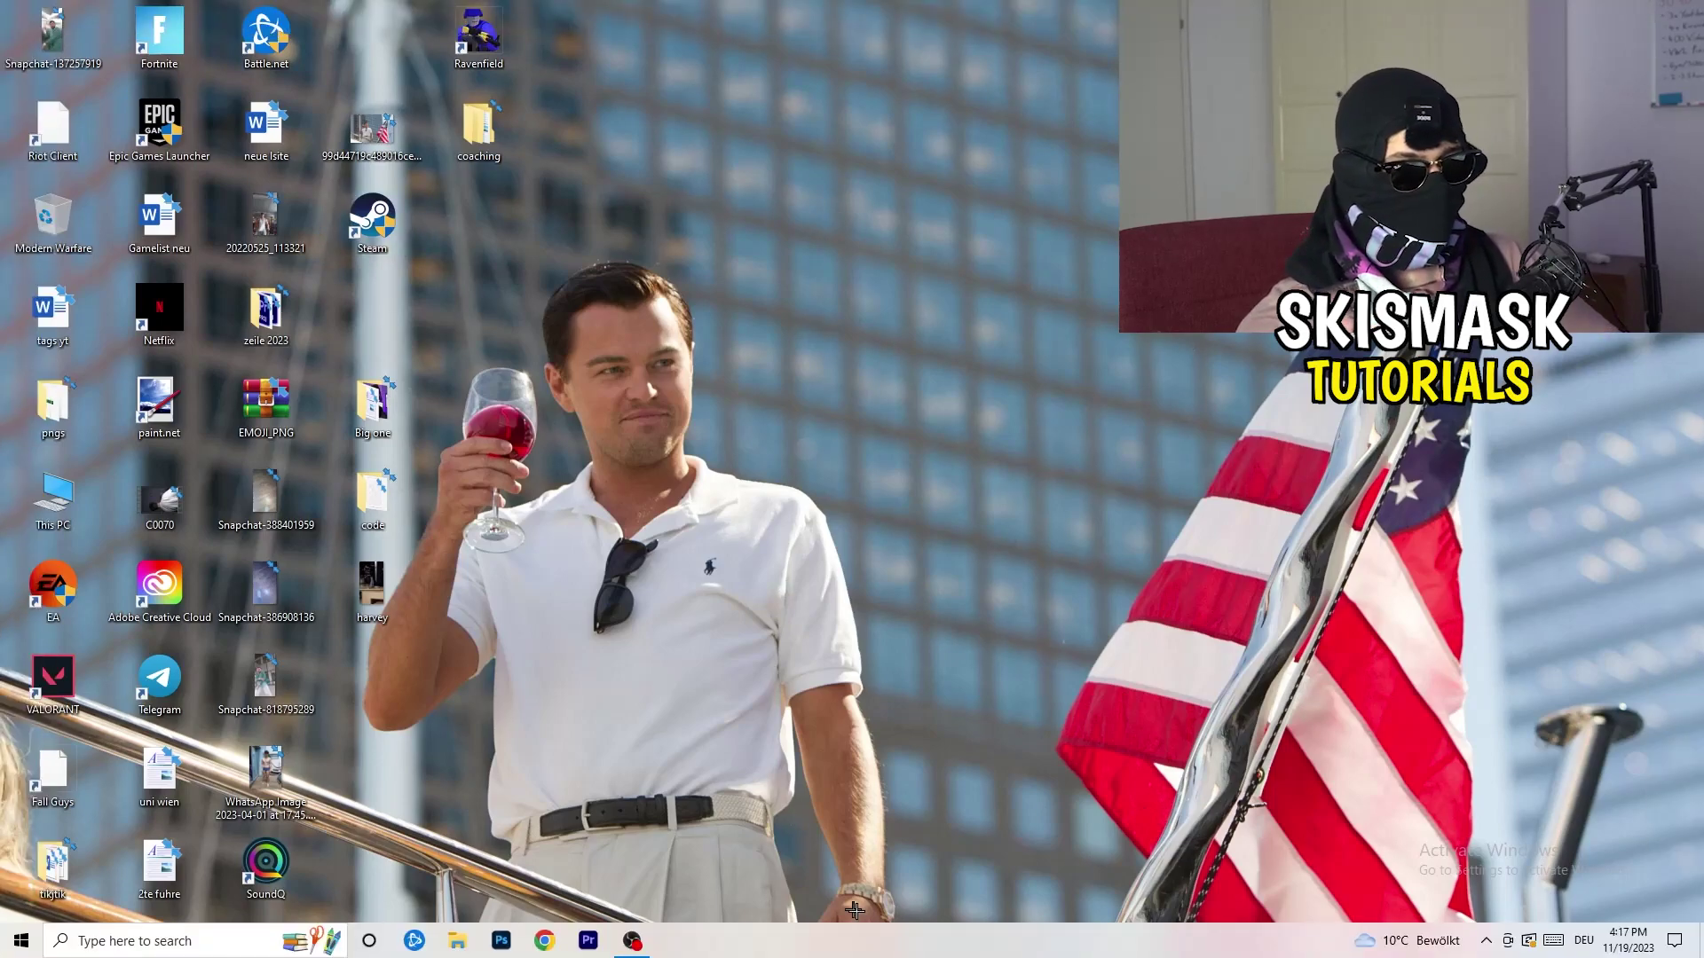
Launch Task Manager maximized on Details and bring up Creative Cloud UI Helper's priority options
{"action": "right_click", "coordinate": [809, 951]}
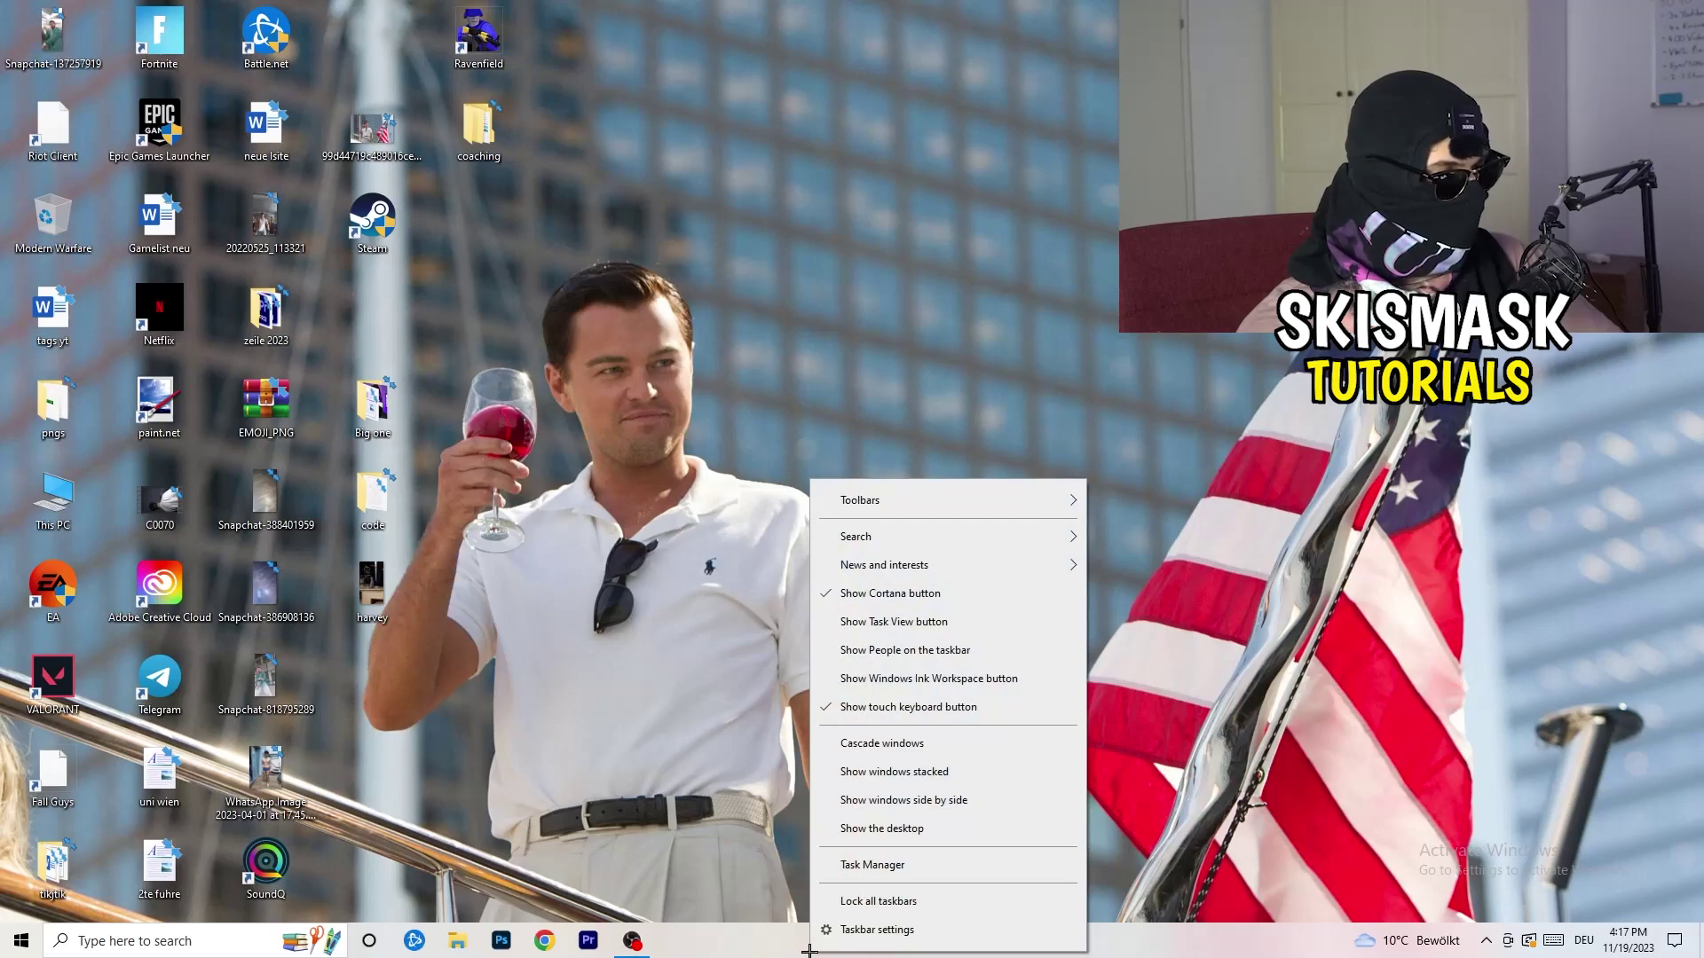
{"action": "left_click", "coordinate": [902, 865]}
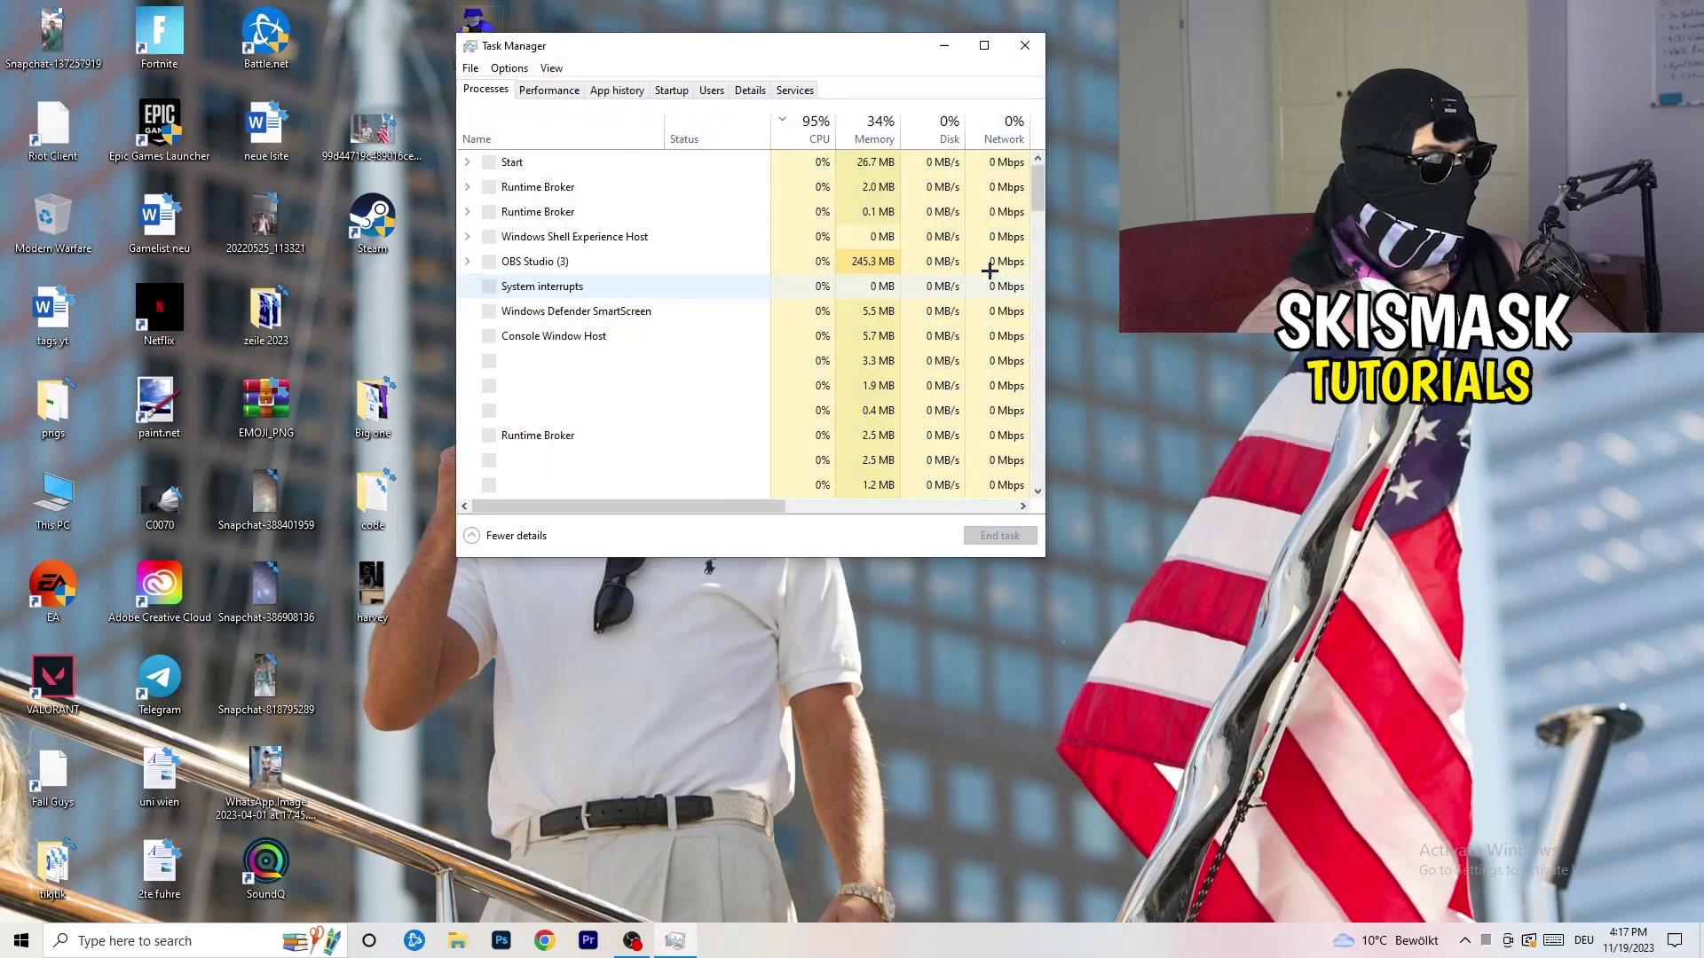
{"action": "left_click", "coordinate": [981, 46]}
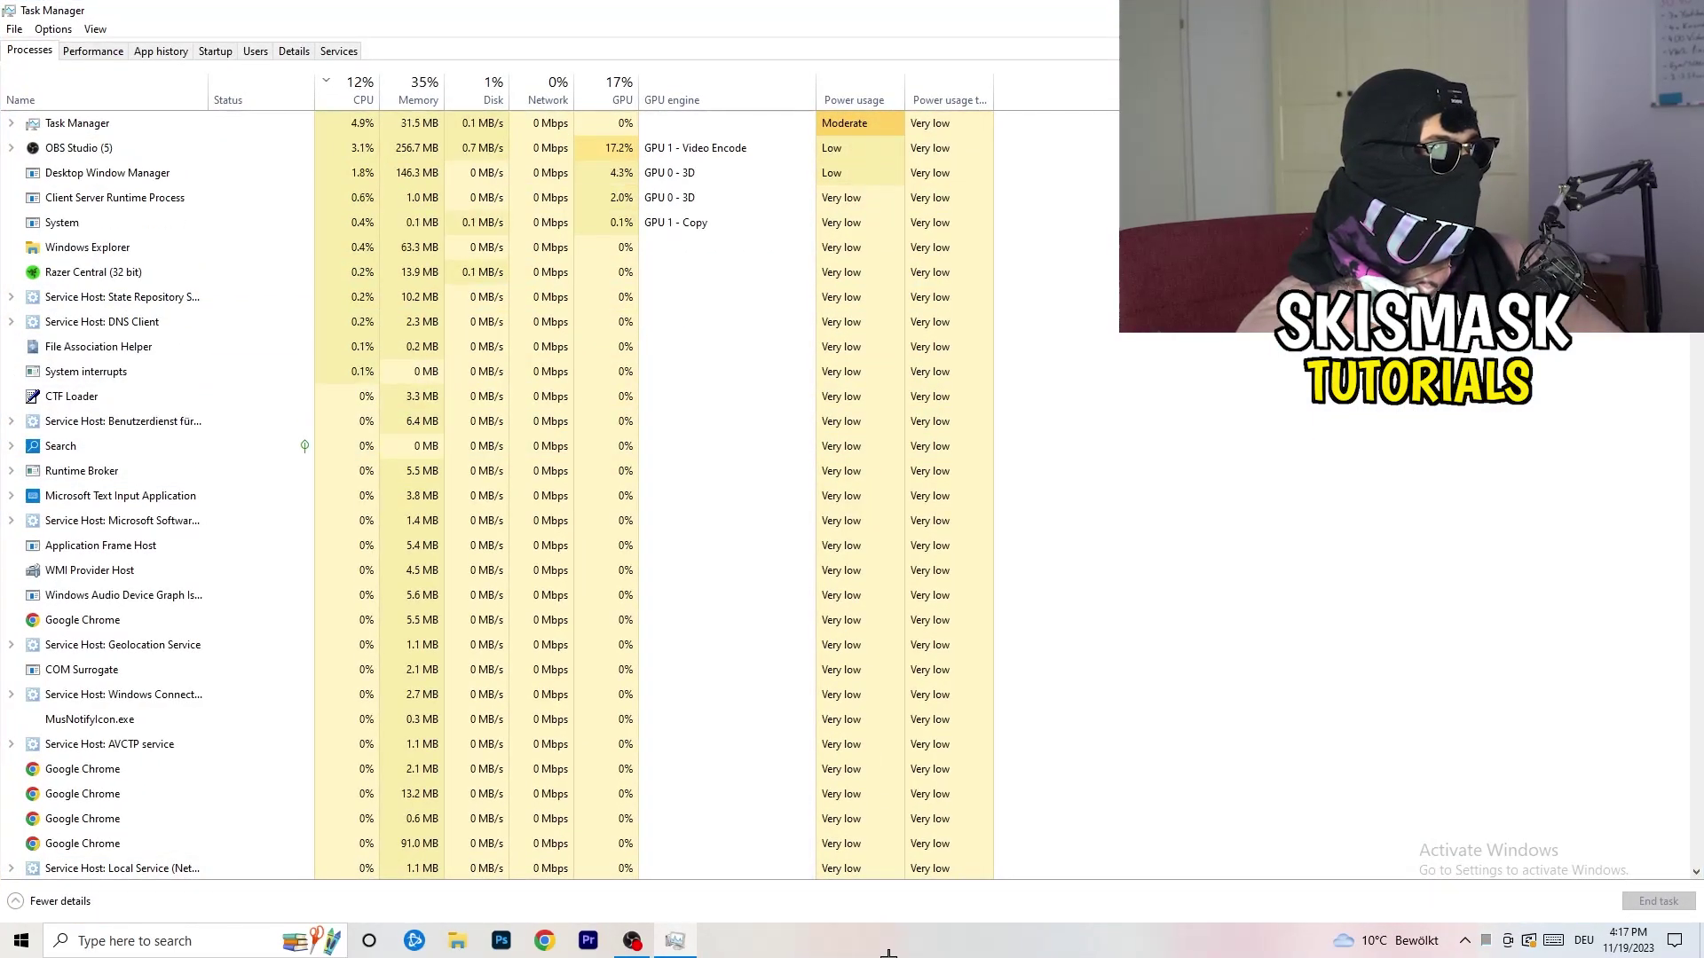
{"action": "left_click", "coordinate": [296, 54]}
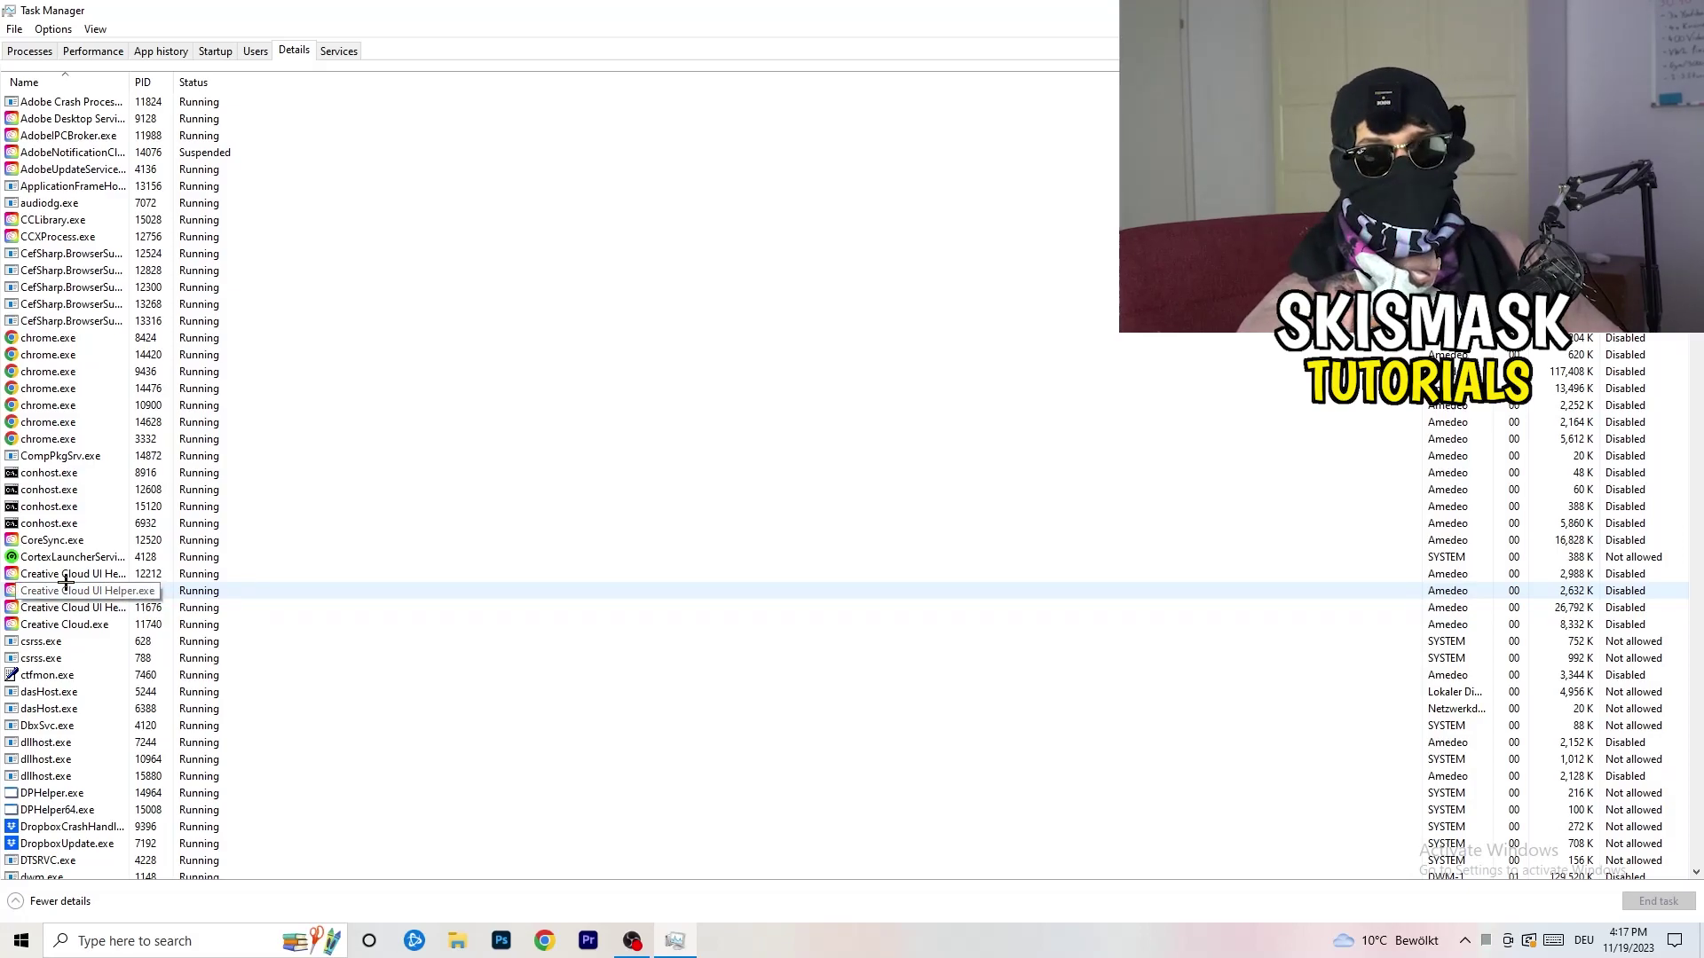
{"action": "right_click", "coordinate": [70, 574]}
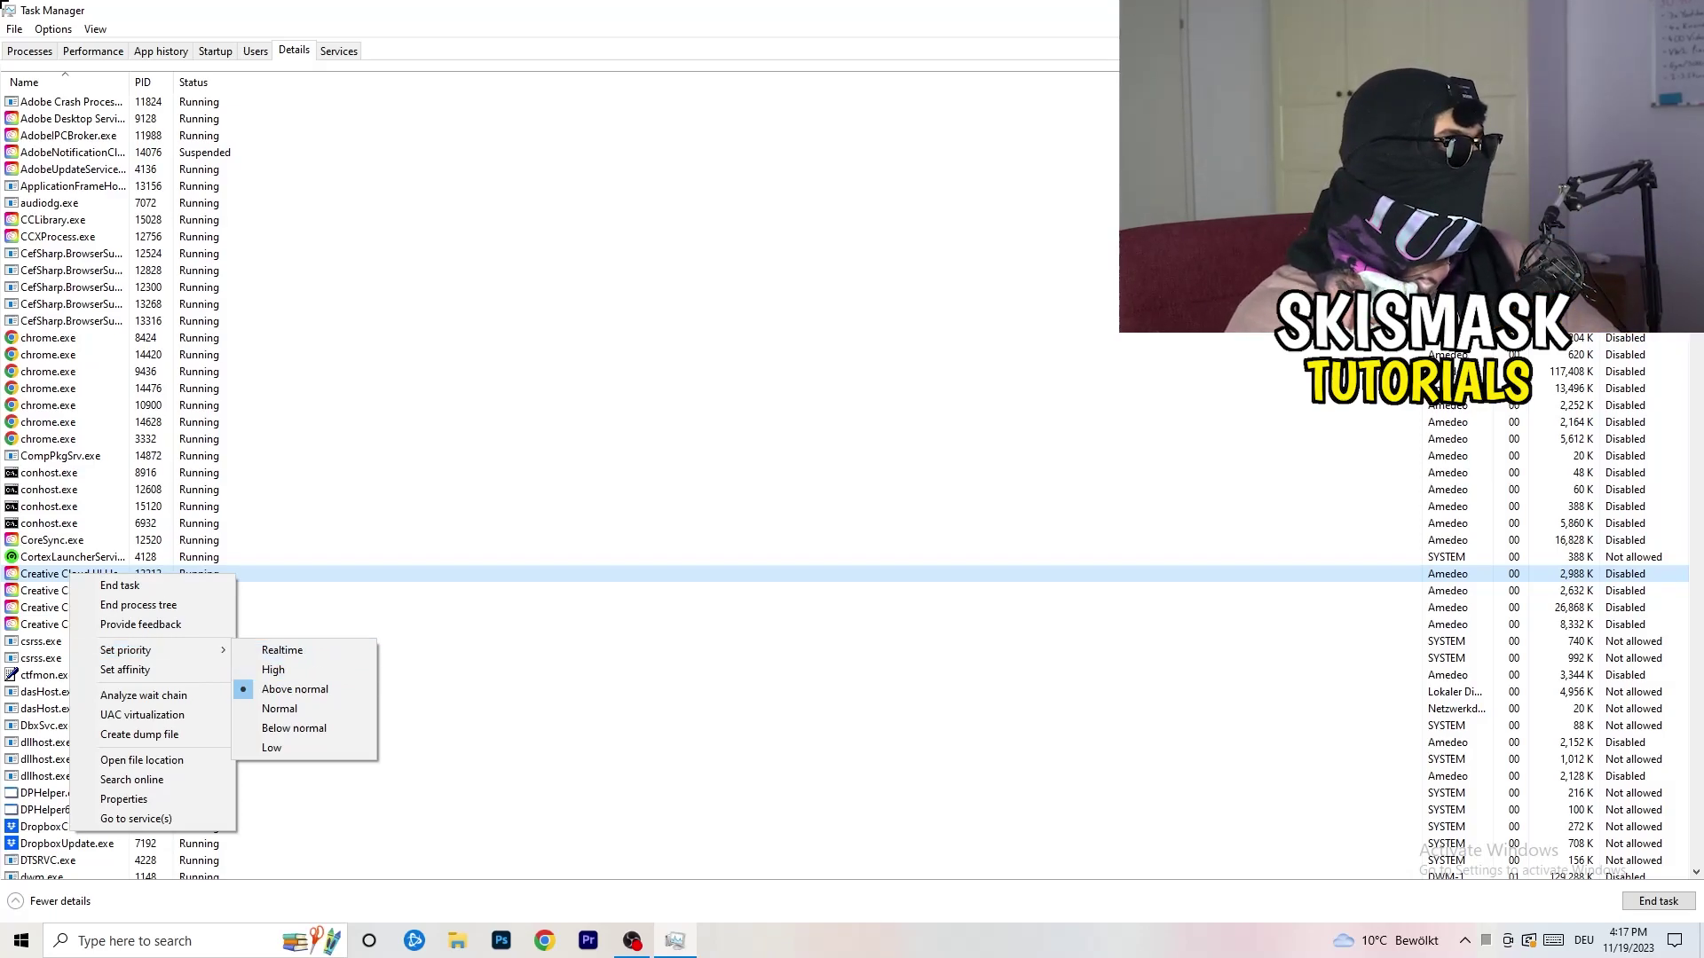
Review the Startup apps including Windows Security notification, then return to Processes
{"action": "left_click", "coordinate": [211, 50]}
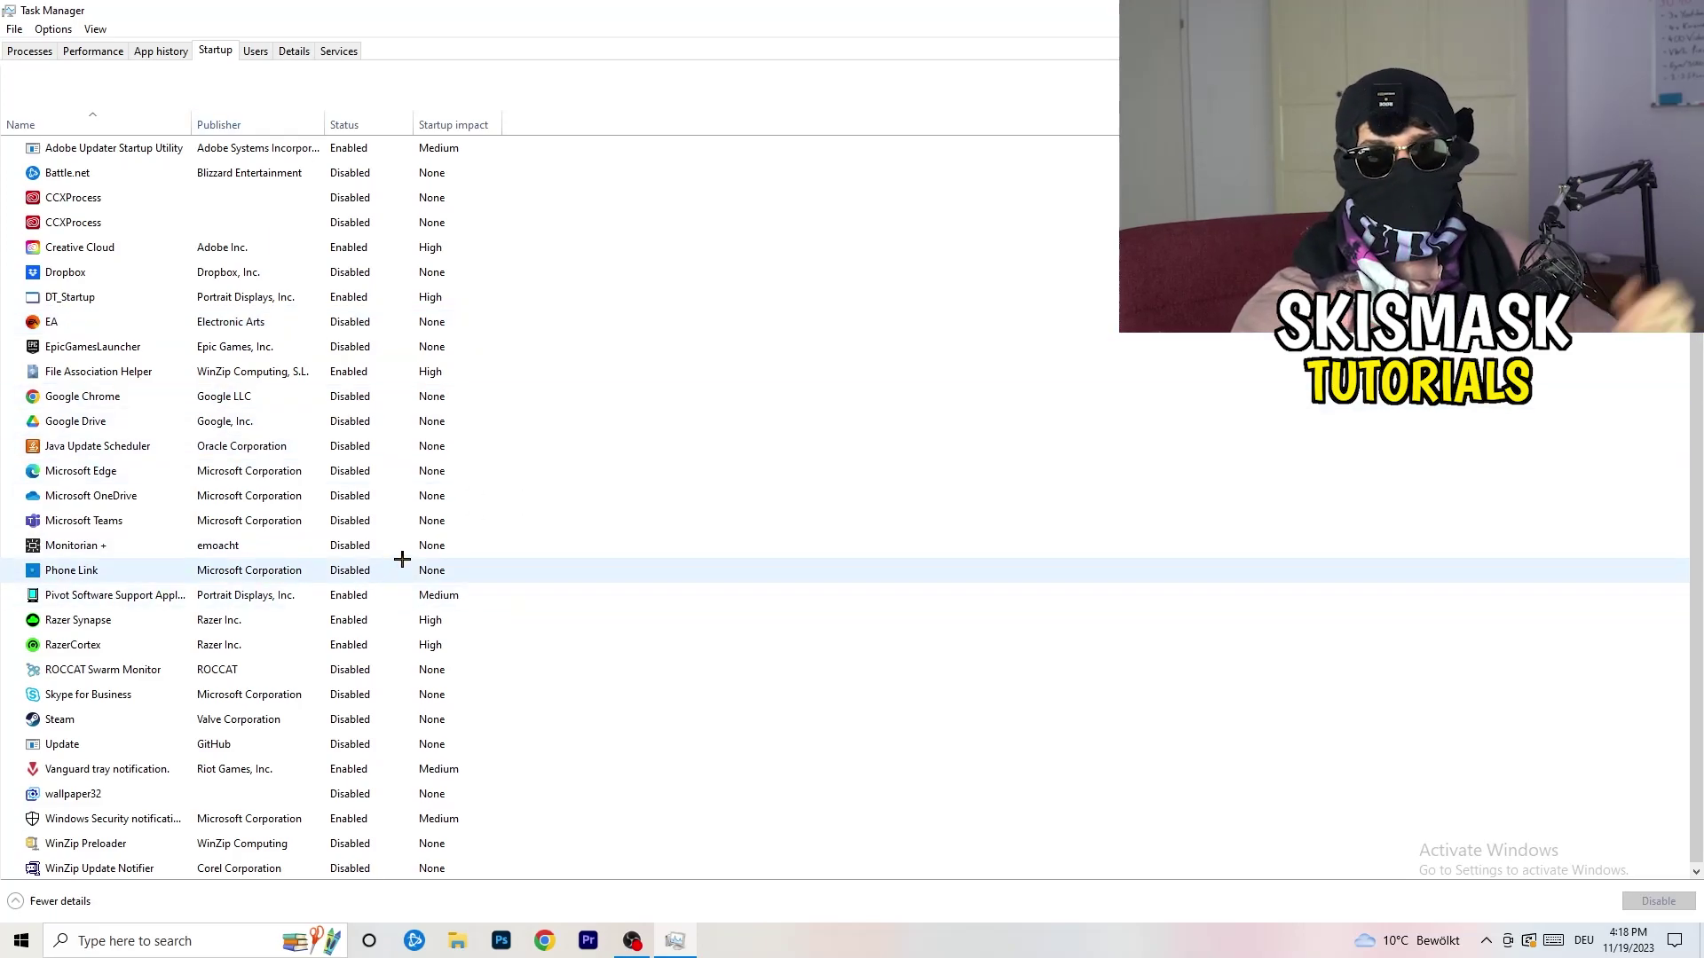
{"action": "right_click", "coordinate": [362, 818]}
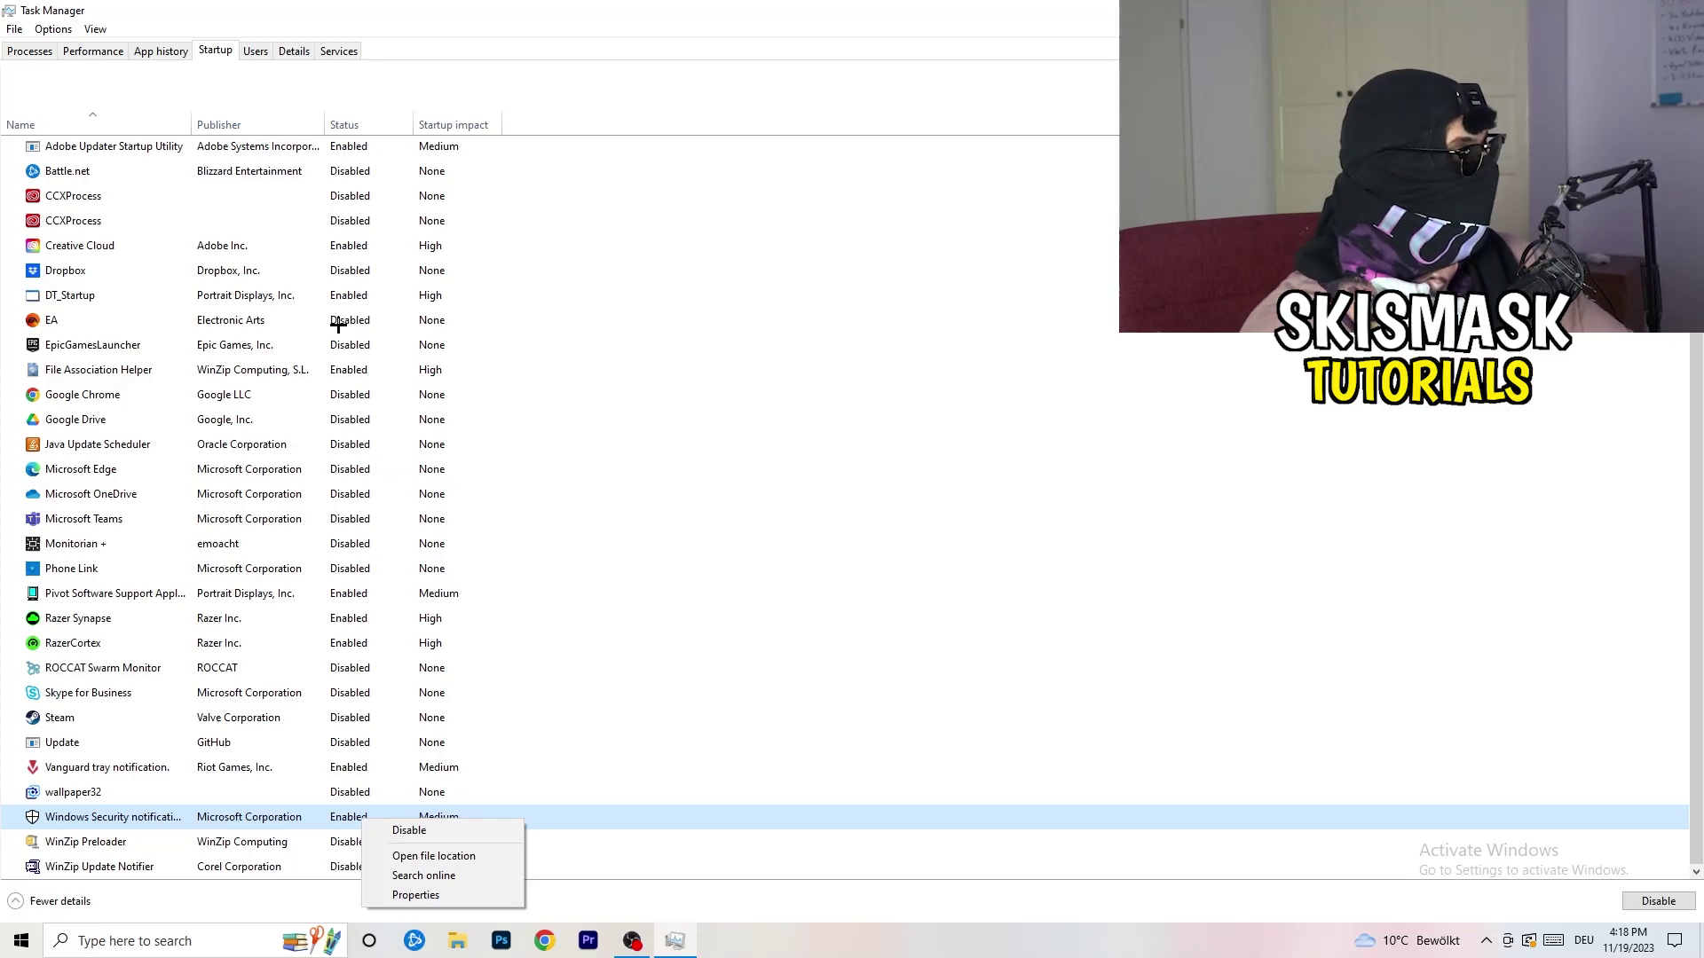
{"action": "left_click", "coordinate": [29, 50]}
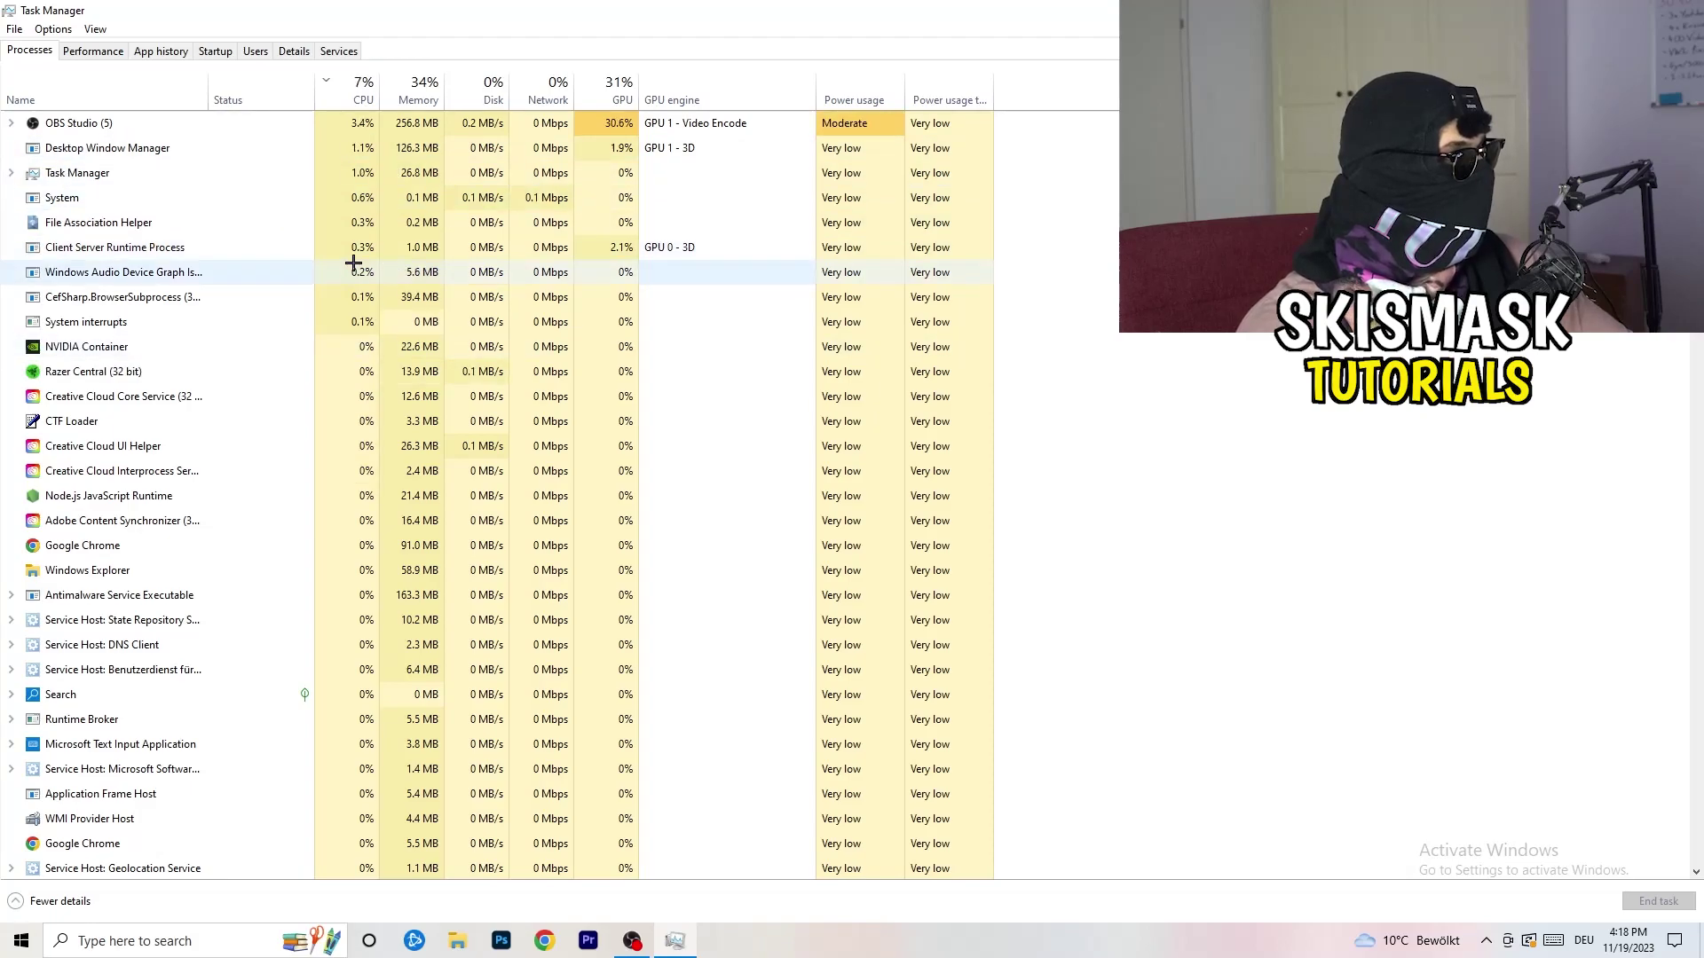
{"action": "scroll", "coordinate": [307, 266], "scroll_direction": "down", "scroll_amount": 5}
{"action": "scroll", "coordinate": [359, 260], "scroll_direction": "up", "scroll_amount": 5}
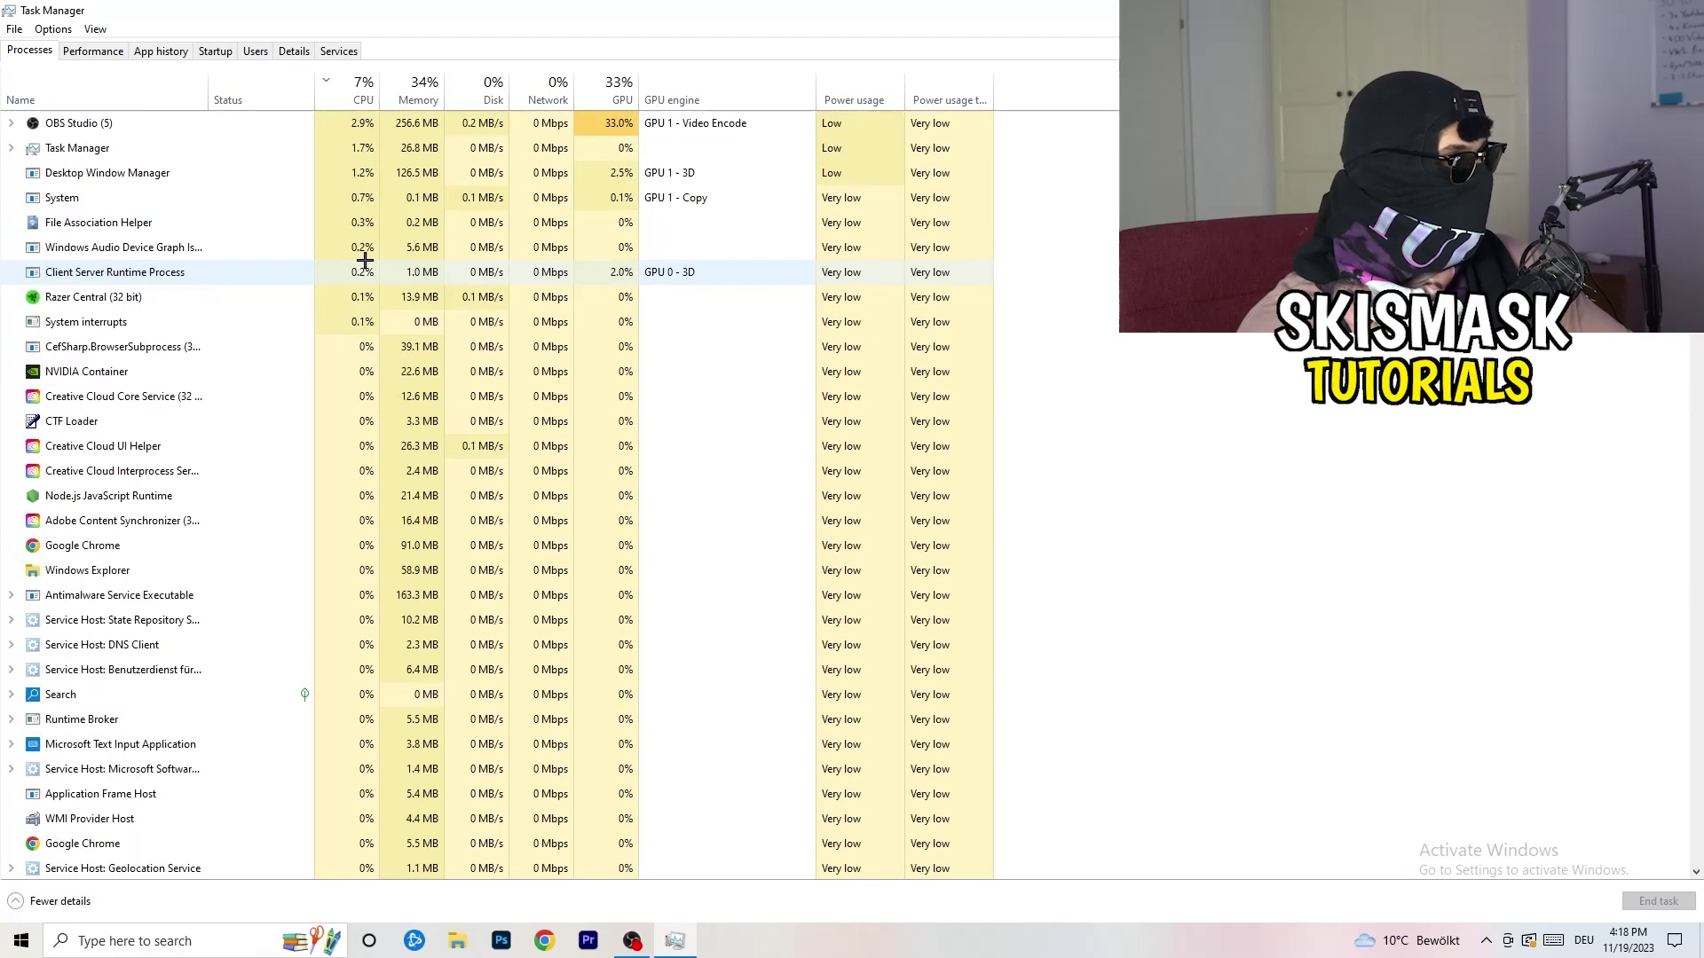
Sort processes by GPU usage and inspect OBS Studio's options without ending it
{"action": "left_click", "coordinate": [616, 103]}
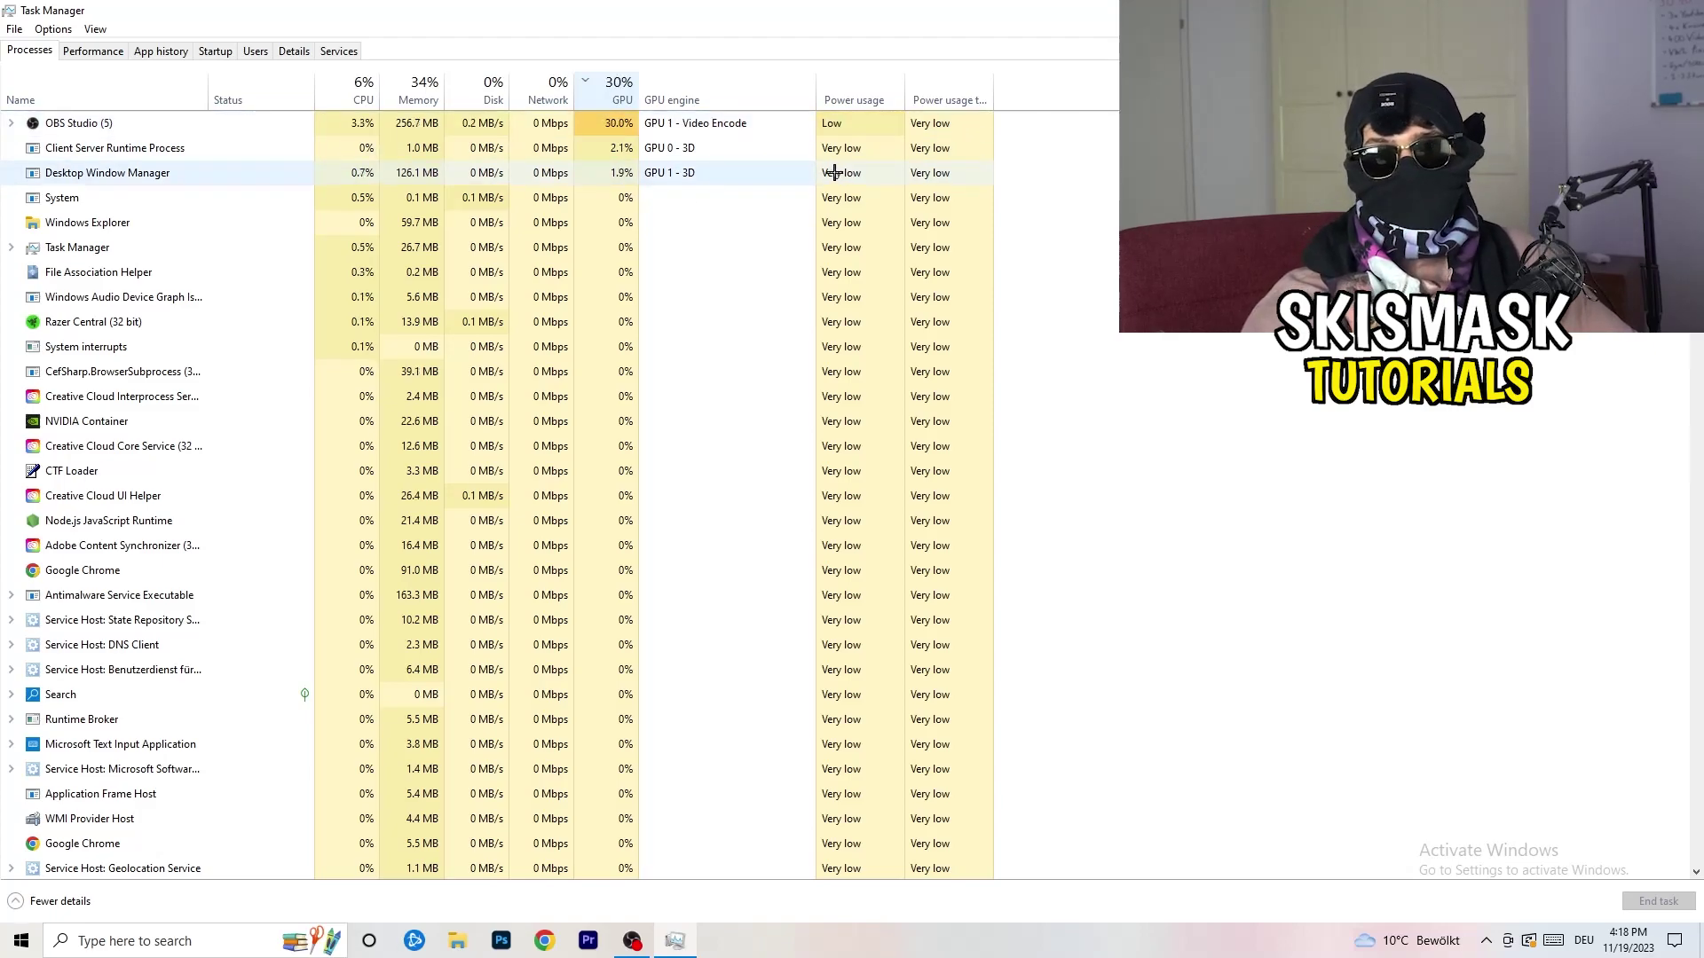
{"action": "right_click", "coordinate": [585, 124]}
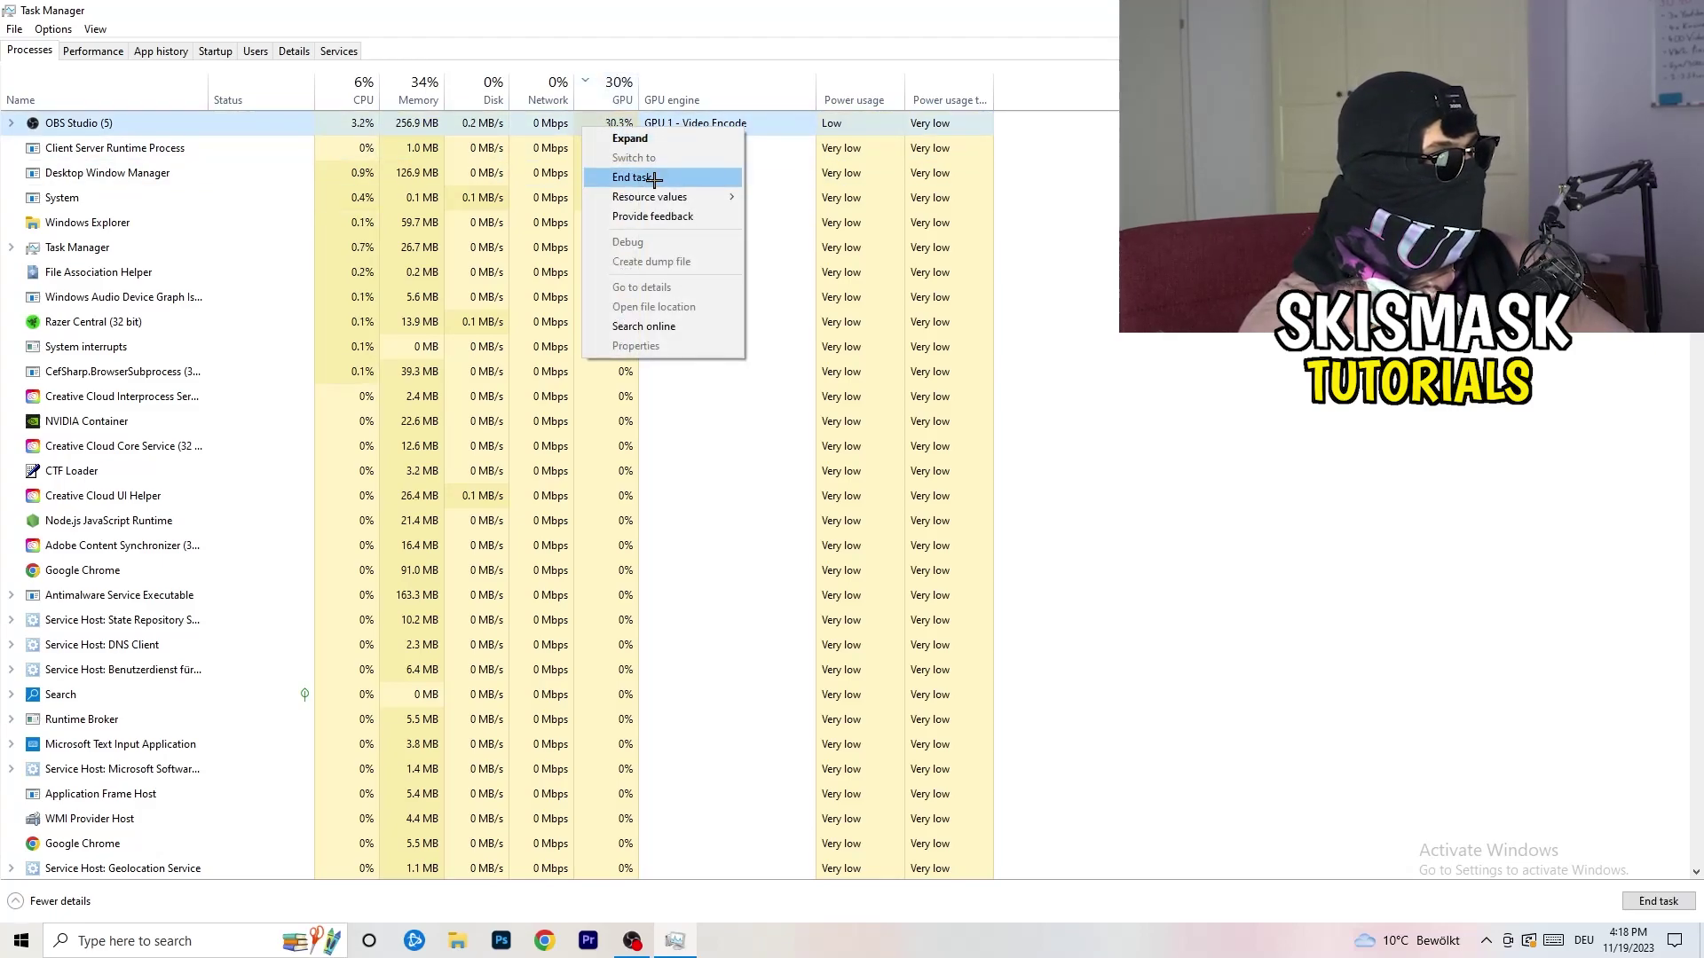
{"action": "key", "text": "Escape"}
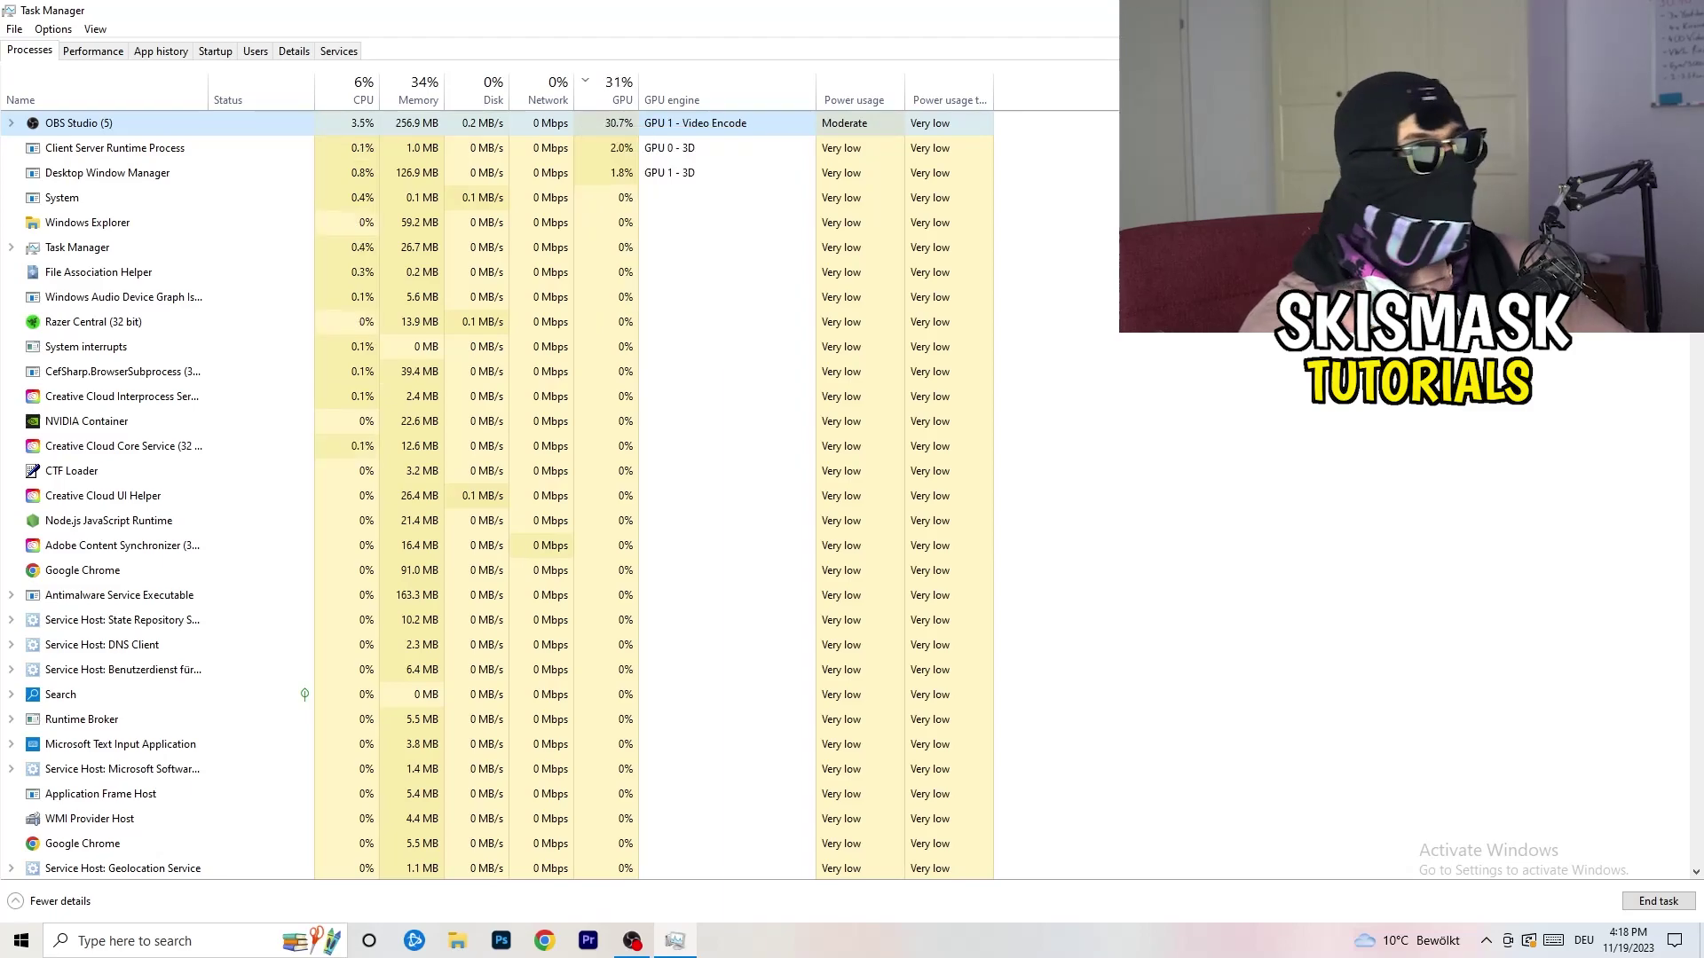
Close Task Manager and return to the desktop
{"action": "key", "text": "alt+F4"}
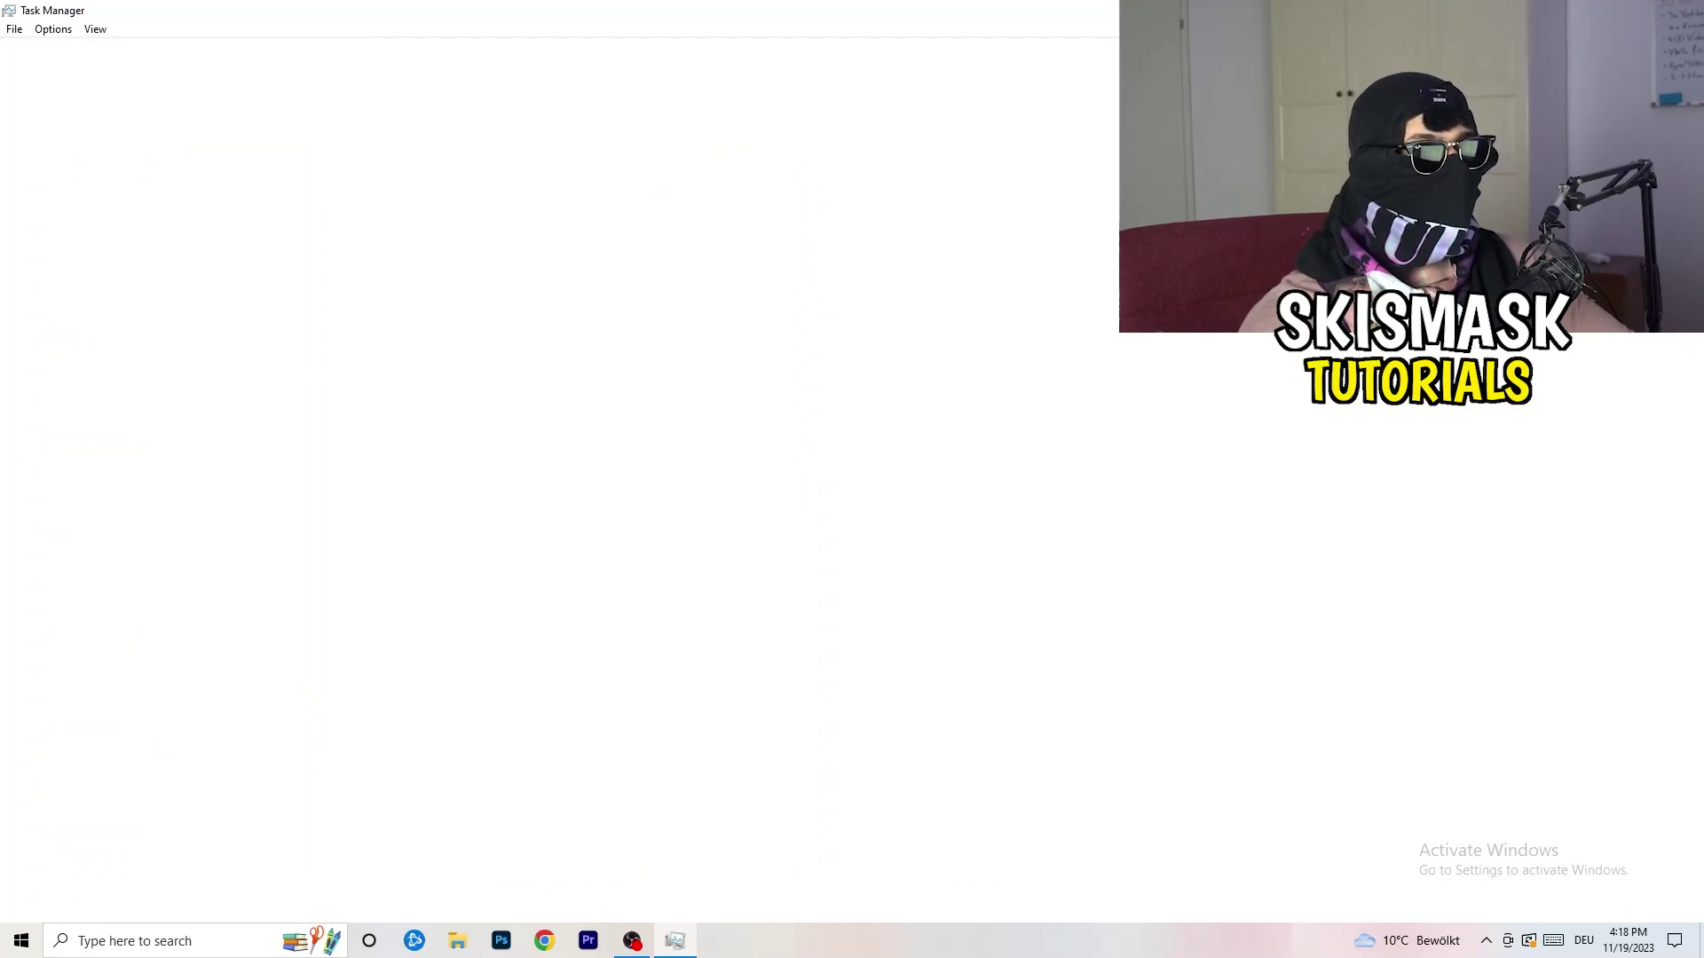